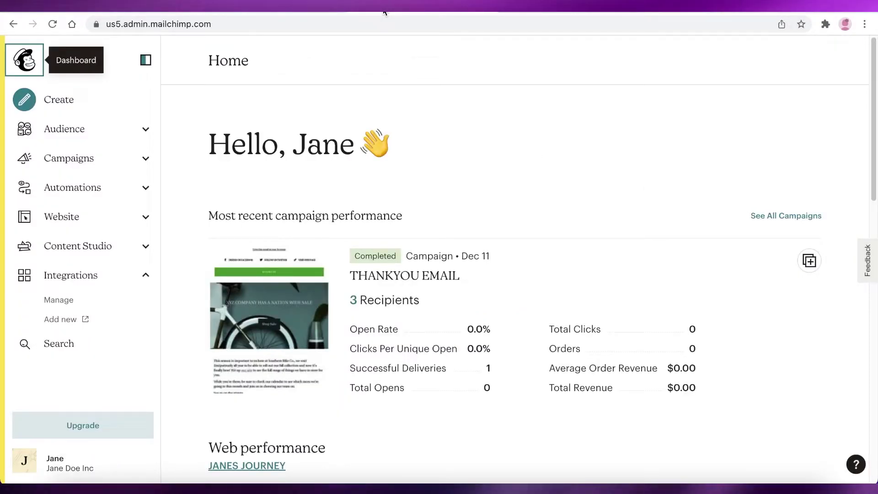
# Scroll through the Mailchimp Home dashboard's recent campaign performance
pyautogui.scroll(-3, 382, 104)
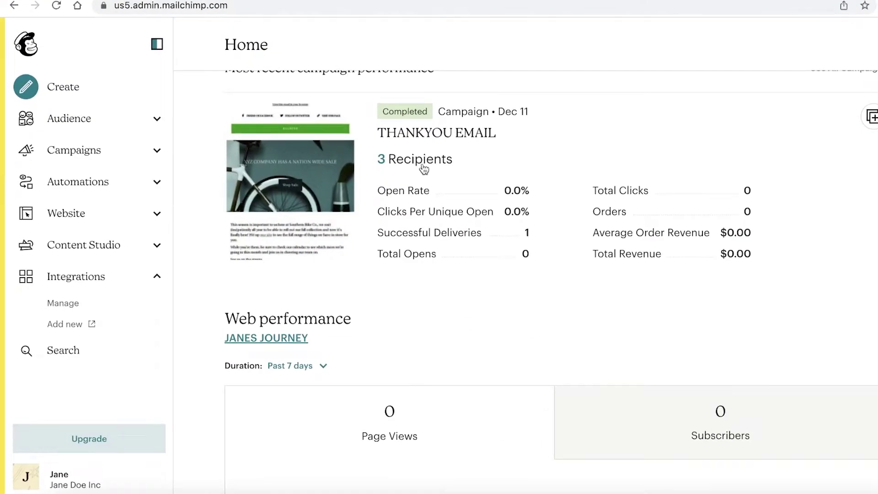
# Look over the Shopify admin Home setup cards, then return to the Mailchimp dashboard
pyautogui.scroll(3, 179, 82)
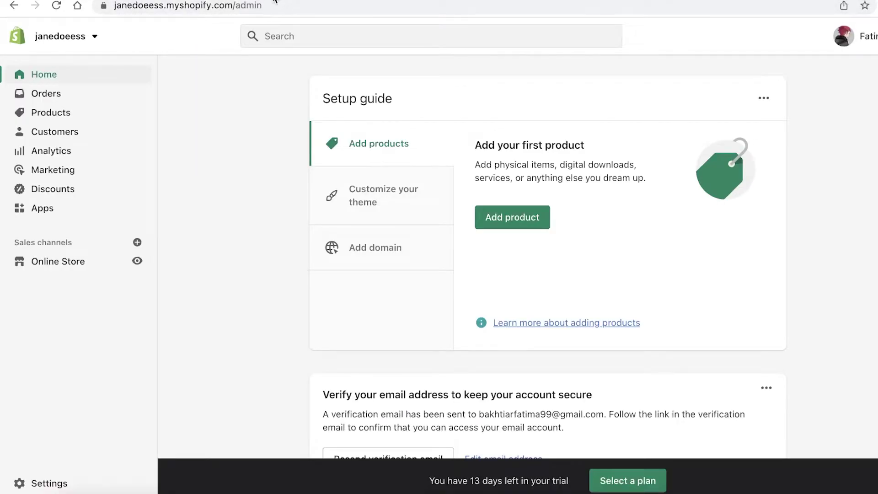
pyautogui.scroll(-3, 461, 168)
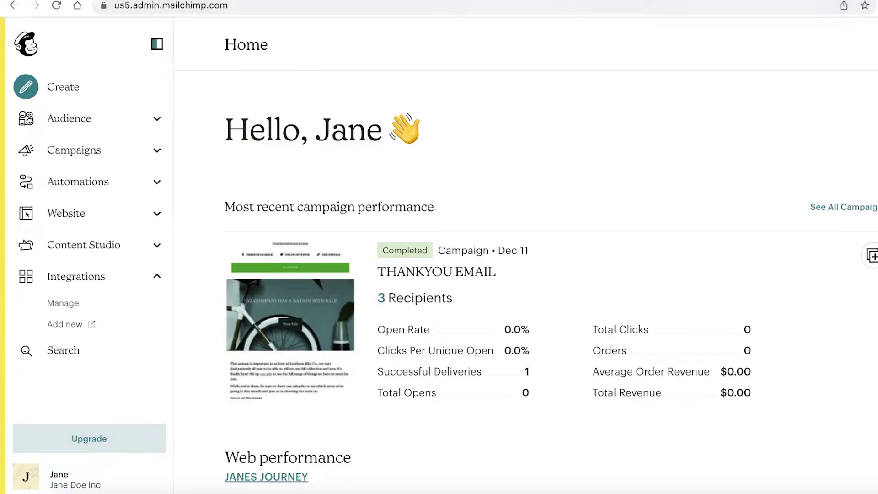
pyautogui.click(341, 1)
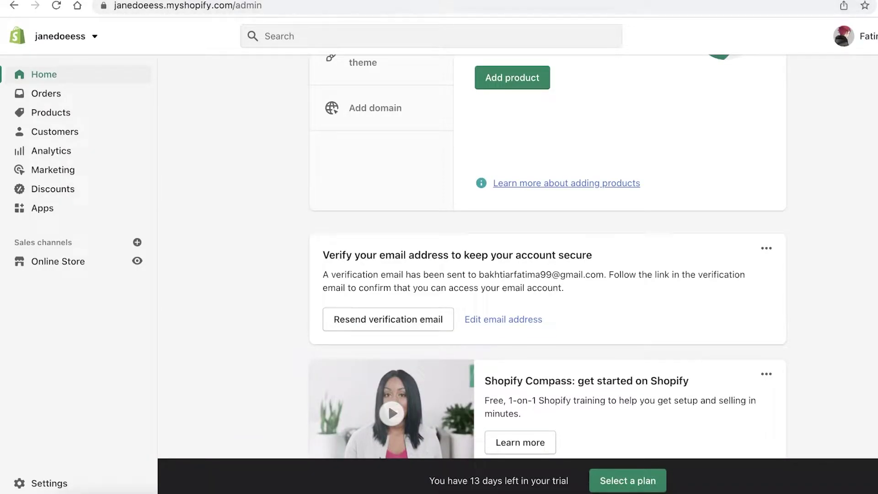
pyautogui.hotkey('ctrl', 'Tab')
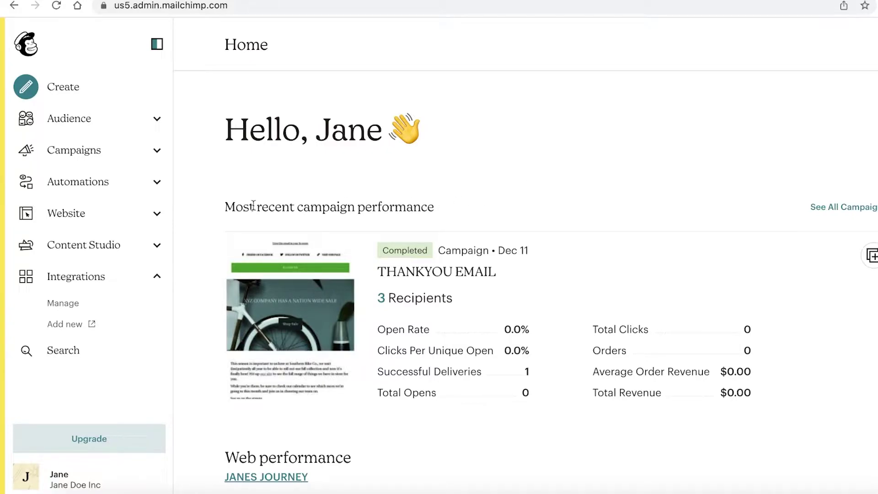
# Open the integrations catalogue via Add new under Integrations in the sidebar
pyautogui.click(69, 276)
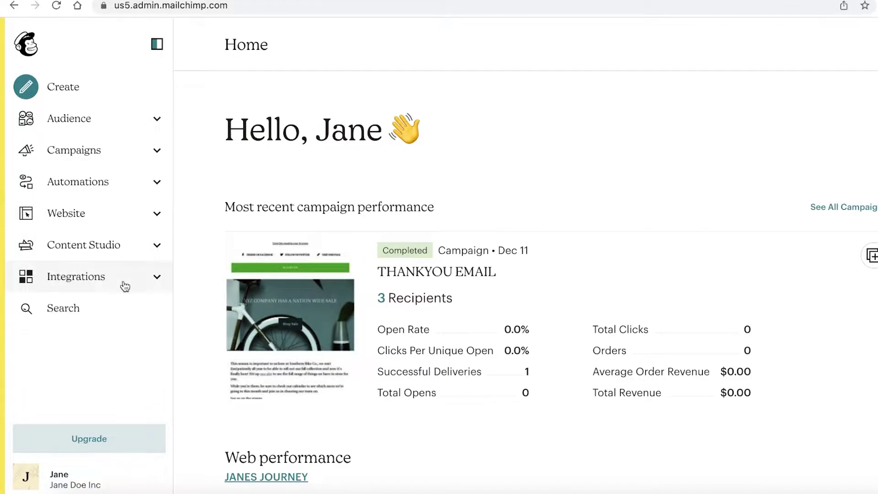
pyautogui.click(79, 276)
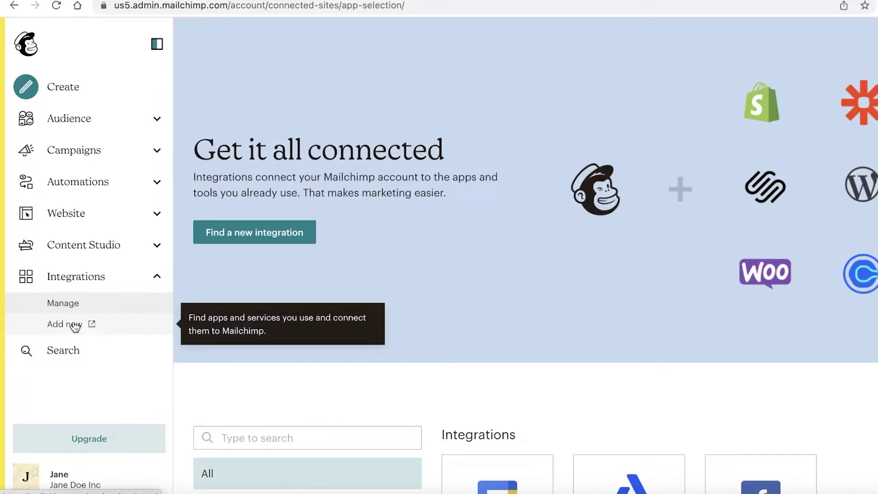
pyautogui.click(75, 326)
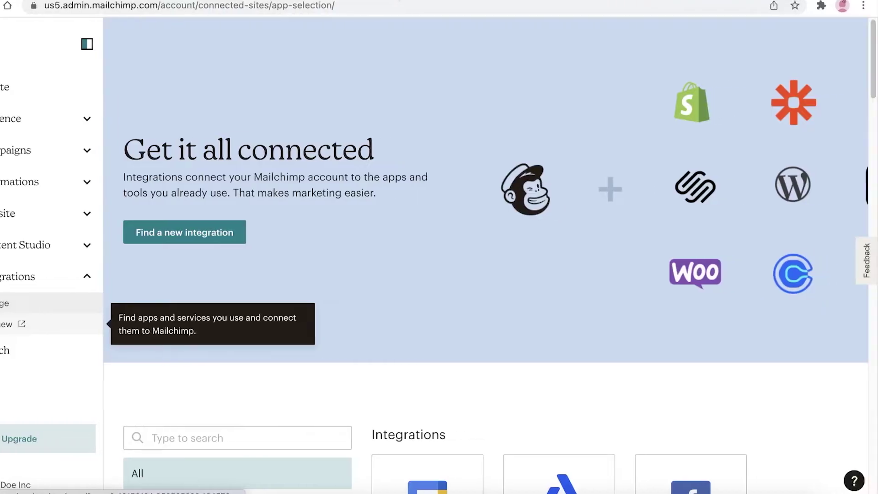
# Browse the app-selection page through the E-commerce integrations, including Shopify
pyautogui.scroll(-5, 343, 174)
pyautogui.scroll(-15, 627, 212)
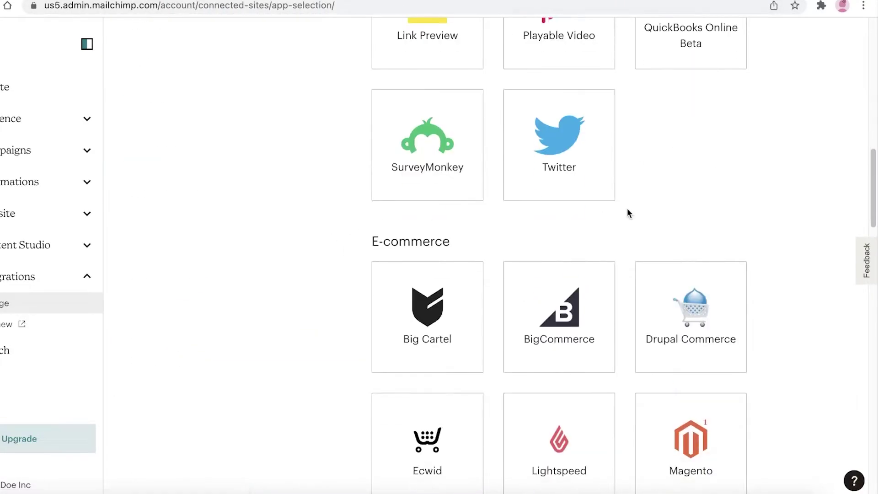
pyautogui.scroll(15, 420, 237)
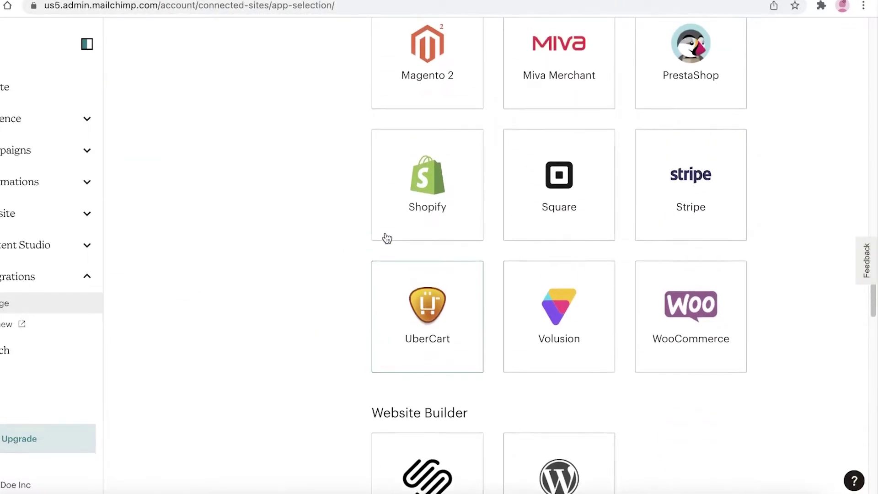
pyautogui.scroll(-10, 409, 229)
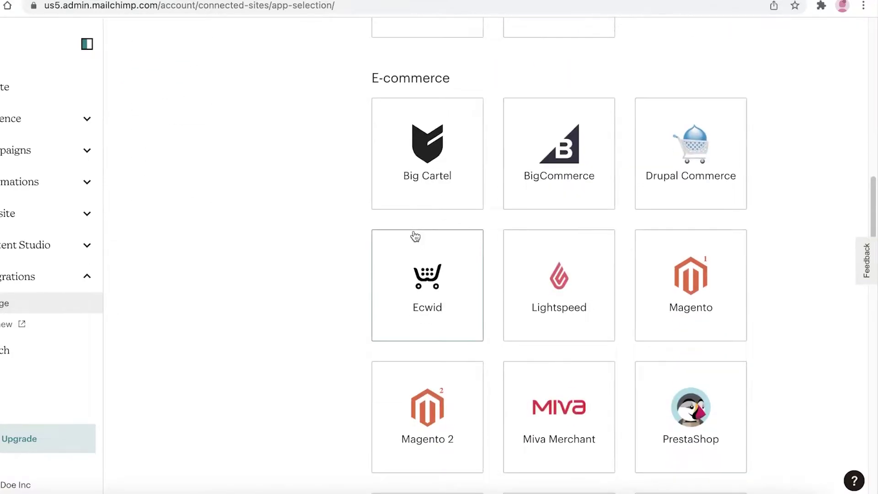
pyautogui.scroll(-4, 415, 236)
pyautogui.scroll(-3, 416, 242)
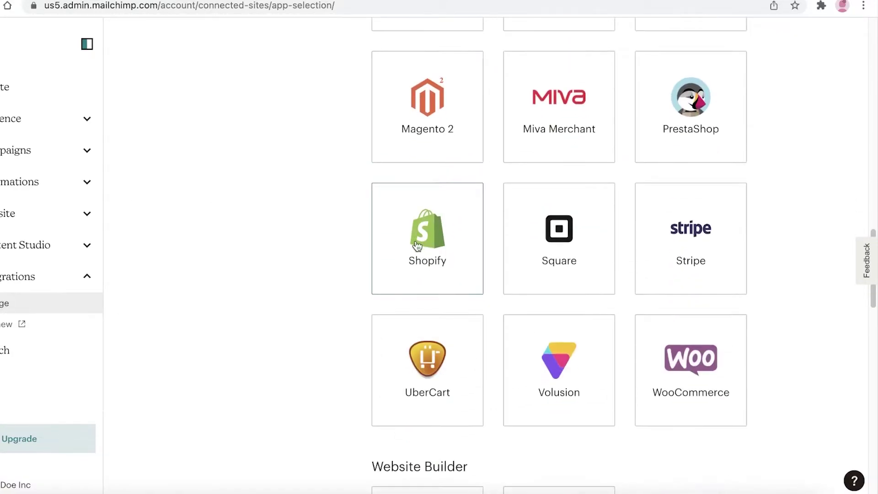
pyautogui.scroll(20, 414, 242)
pyautogui.scroll(-4, 235, 298)
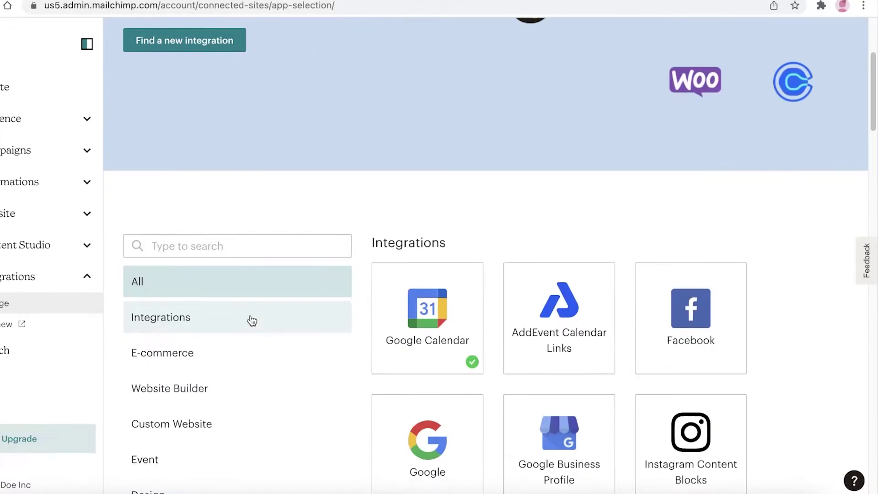
# Search integrations for shopify and start connecting a new site from the Shopify card
pyautogui.click(244, 243)
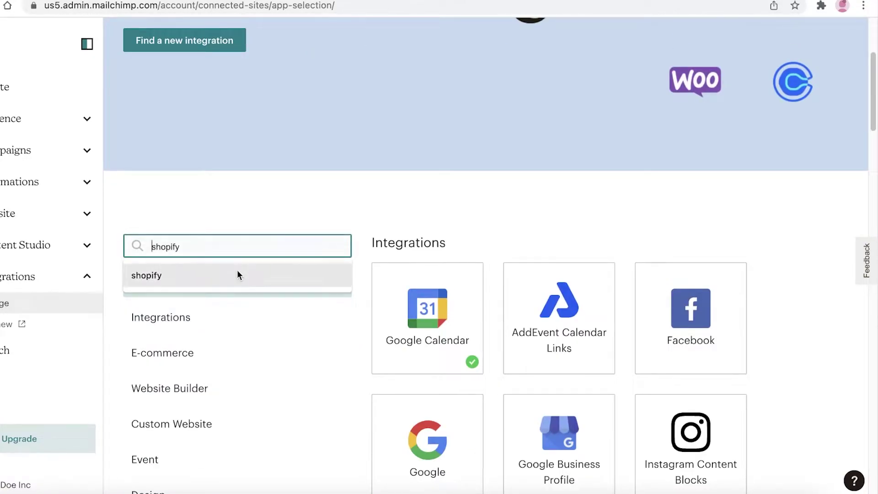
pyautogui.click(237, 270)
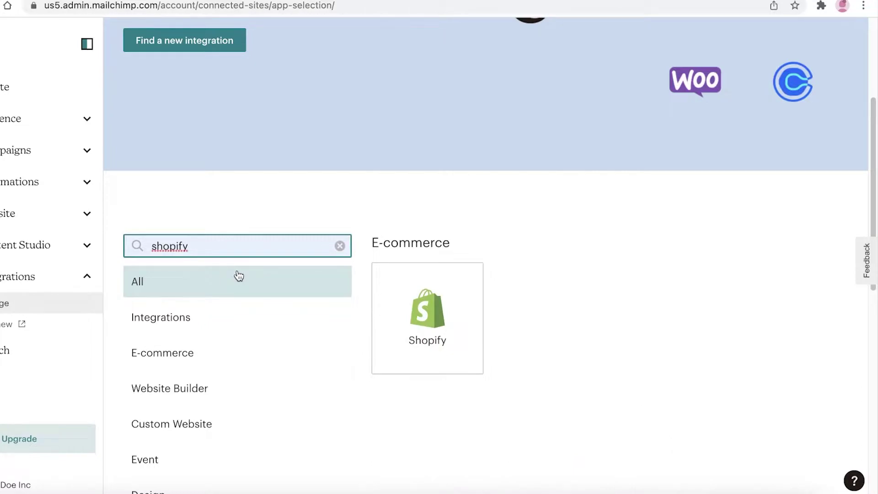
pyautogui.click(526, 351)
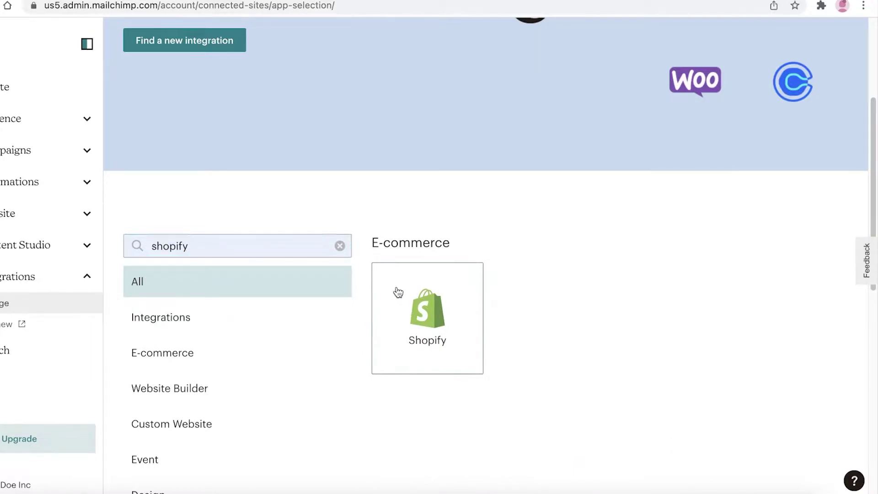
pyautogui.scroll(-1, 421, 311)
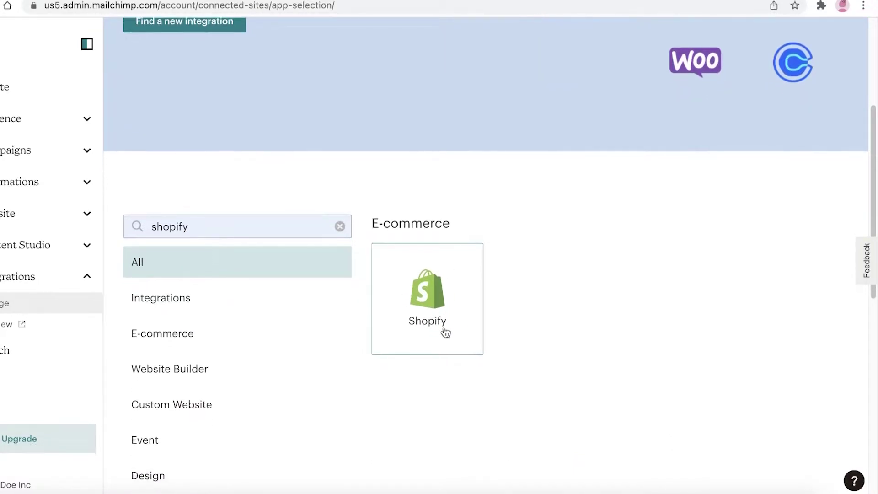
pyautogui.click(415, 306)
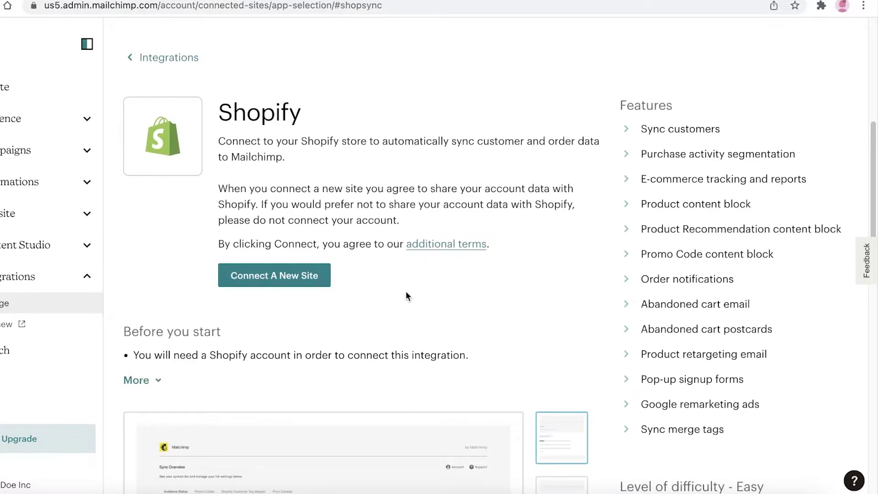
pyautogui.click(273, 275)
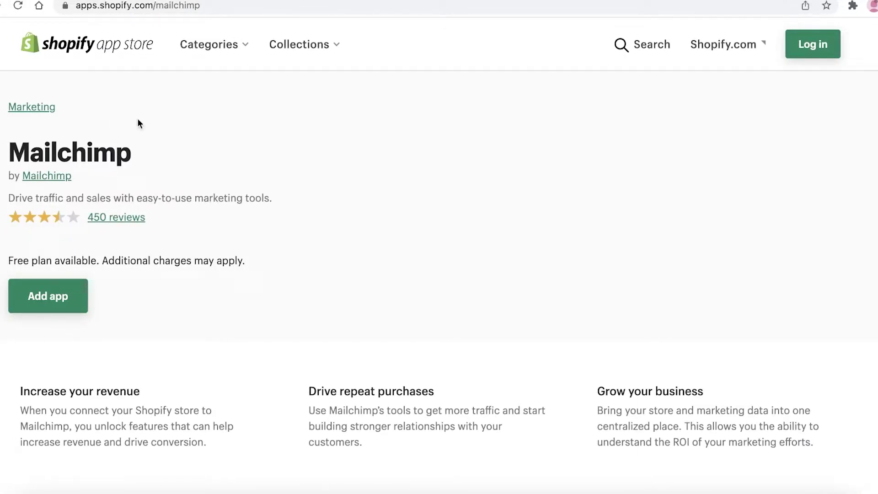
# Add the Mailchimp app from its App Store listing using the signed-in Shopify account
pyautogui.click(74, 300)
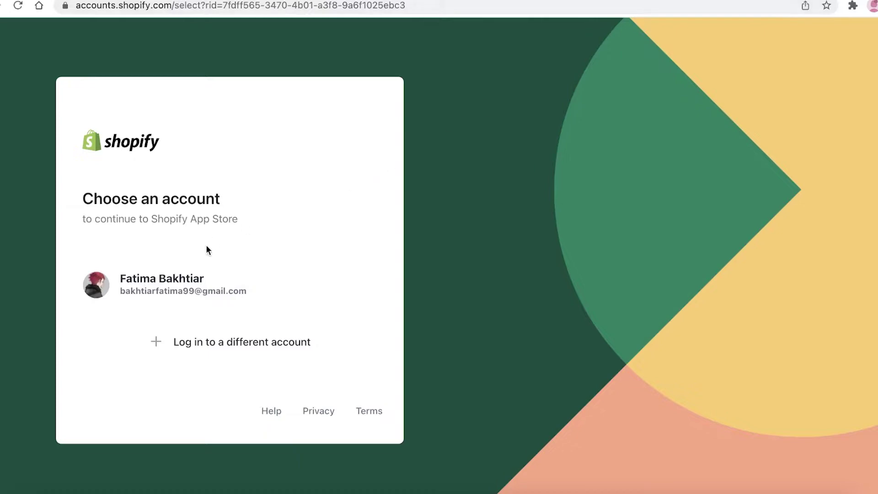
pyautogui.click(187, 295)
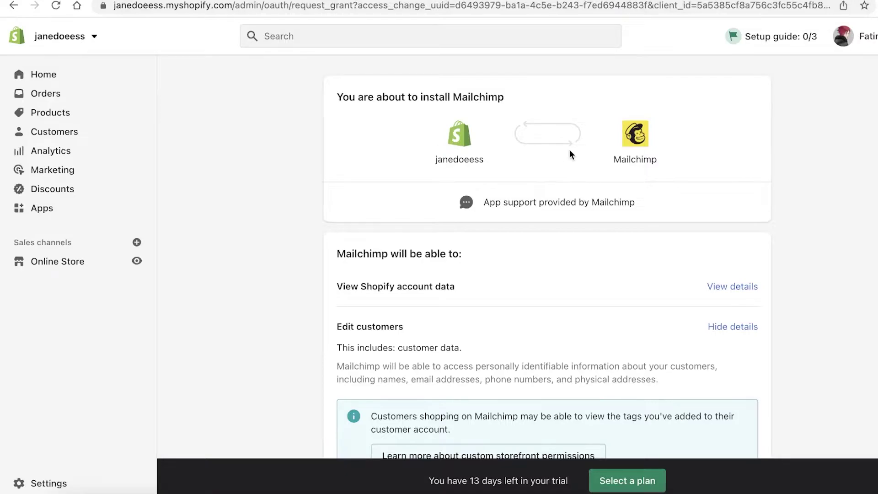
# Review each store data permission Mailchimp requests, down to the Install app button
pyautogui.scroll(-3, 502, 182)
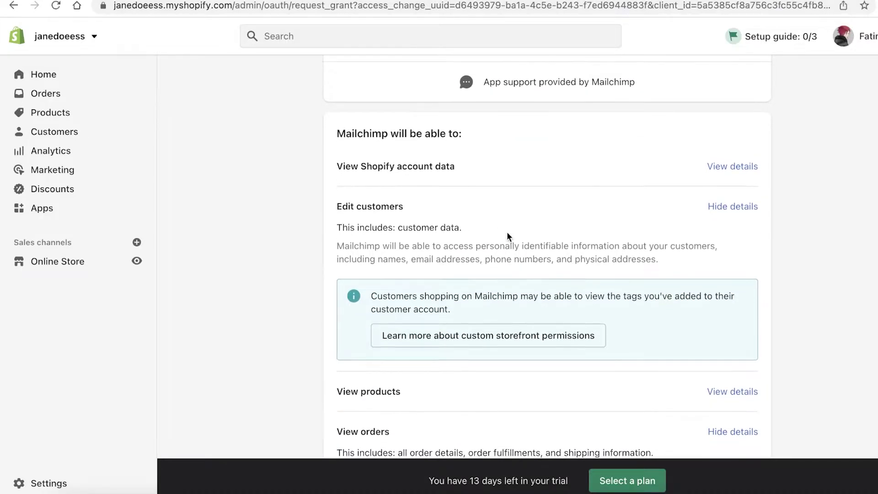
pyautogui.scroll(-9, 380, 197)
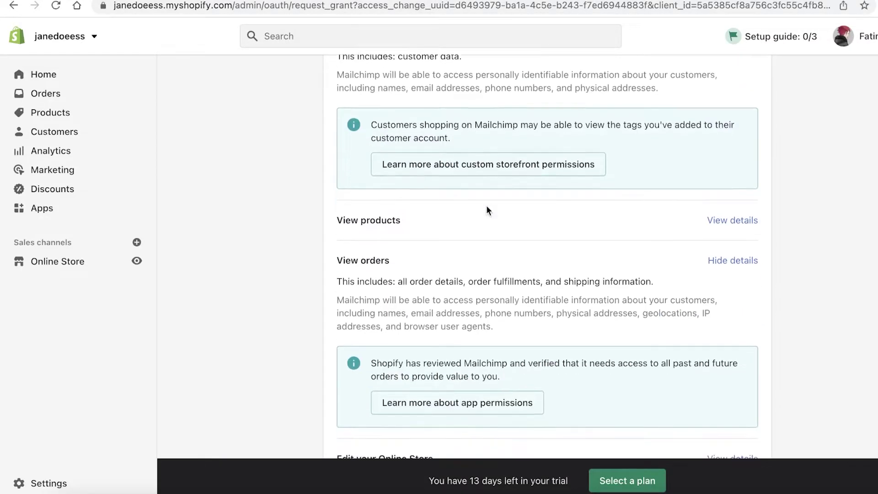
pyautogui.scroll(5, 497, 240)
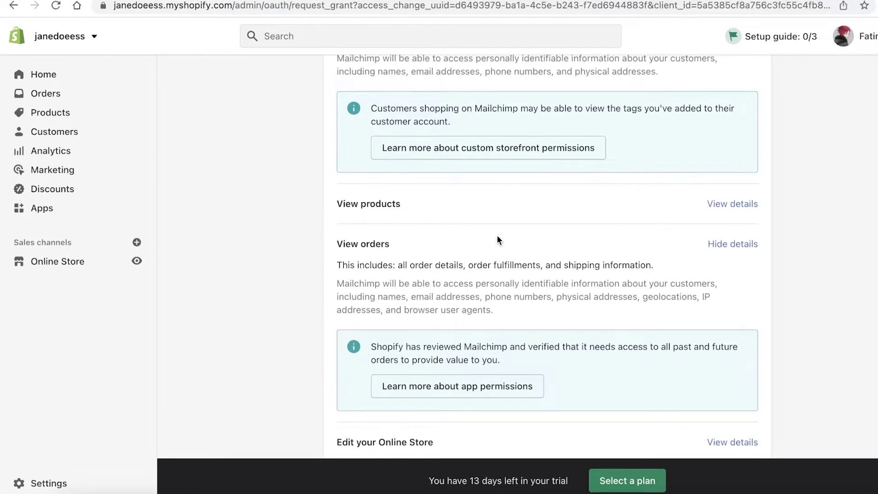
pyautogui.scroll(6, 499, 242)
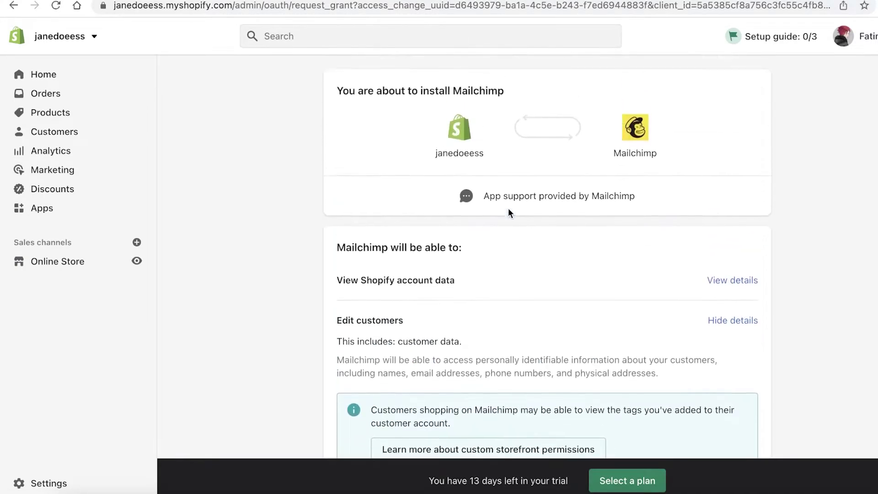
pyautogui.scroll(-1, 436, 227)
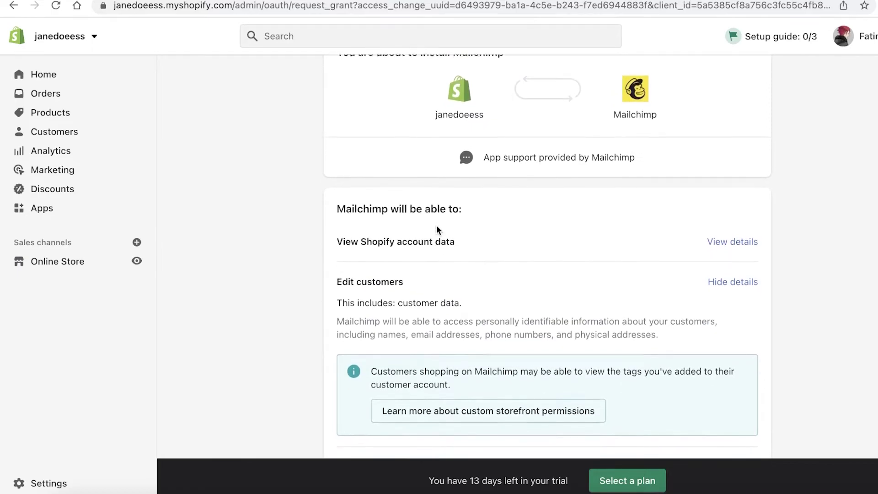
pyautogui.scroll(-1, 732, 231)
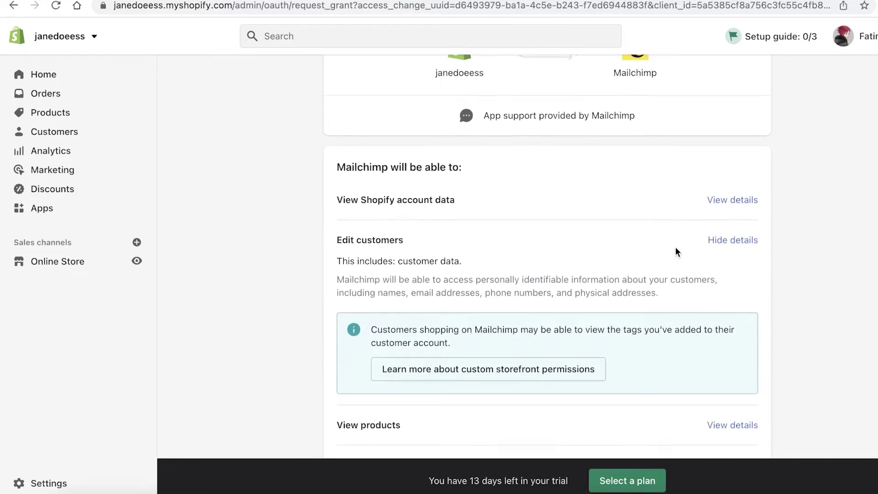
pyautogui.scroll(-3, 646, 253)
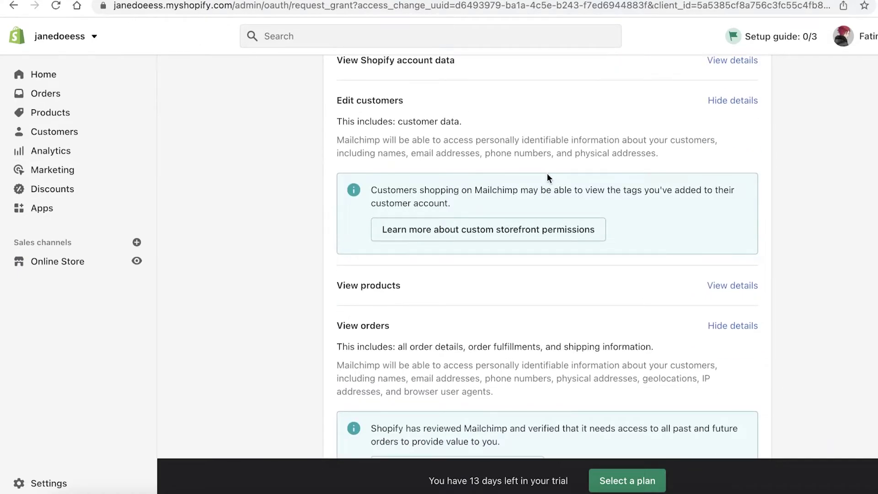
pyautogui.scroll(4, 420, 142)
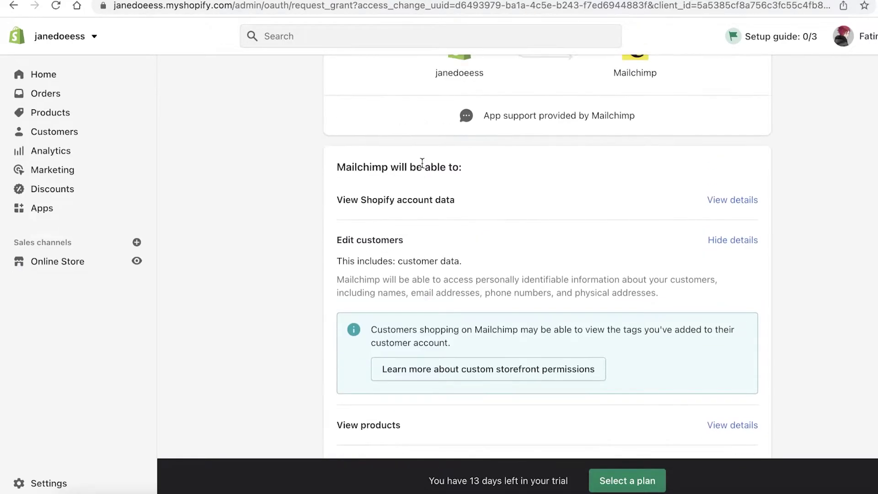
pyautogui.scroll(-6, 429, 169)
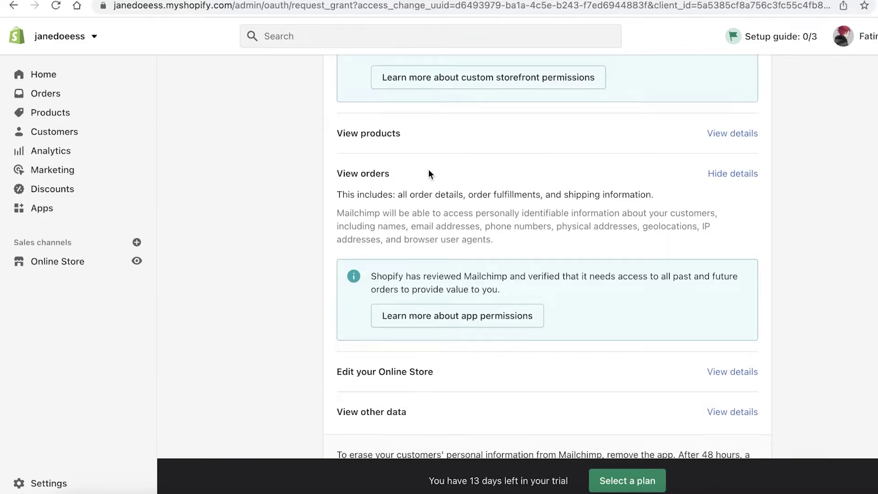
pyautogui.scroll(-2, 426, 188)
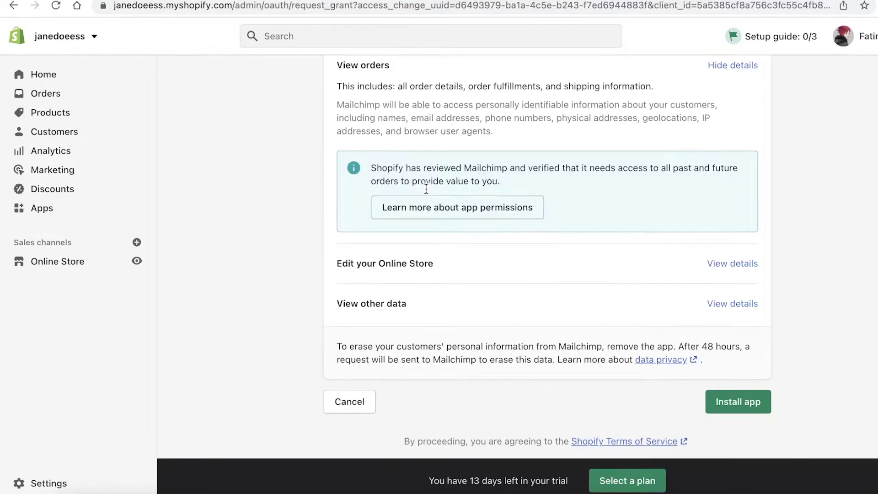
pyautogui.scroll(1, 426, 188)
pyautogui.scroll(-1, 426, 188)
# Install Mailchimp on the store, pass the checklist, and authorize the Mailchimp account
pyautogui.click(725, 412)
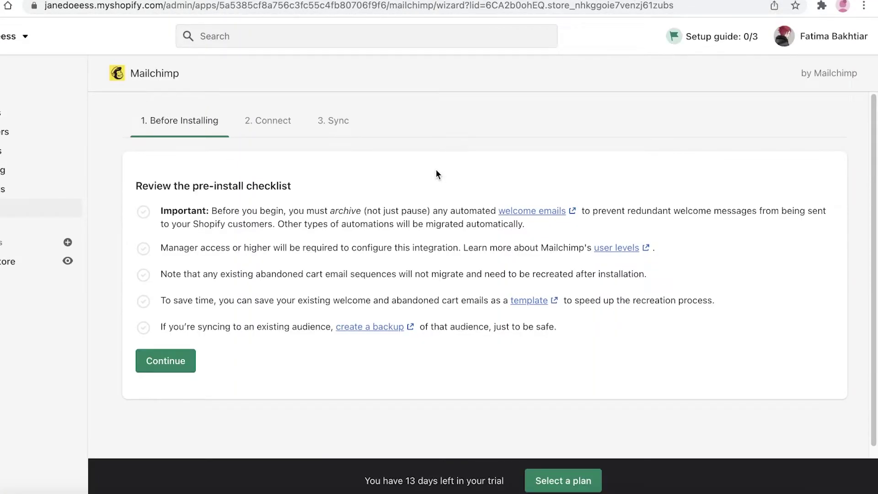
pyautogui.scroll(-1, 297, 234)
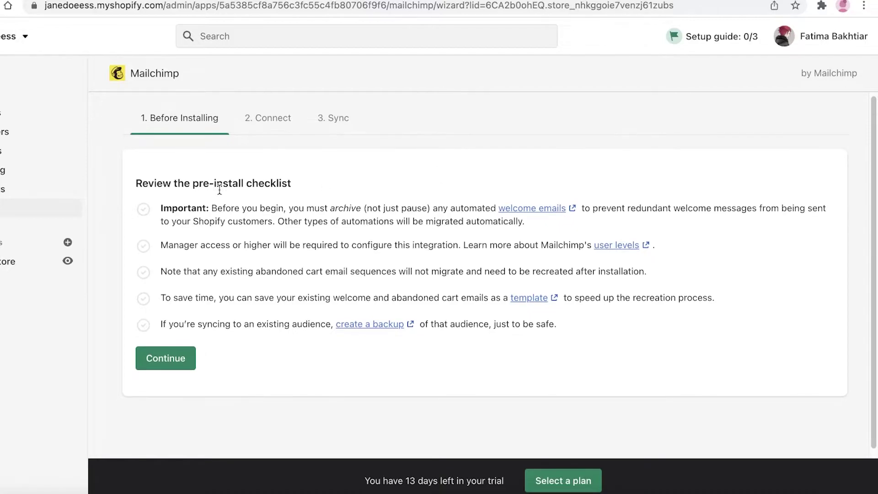
pyautogui.click(188, 358)
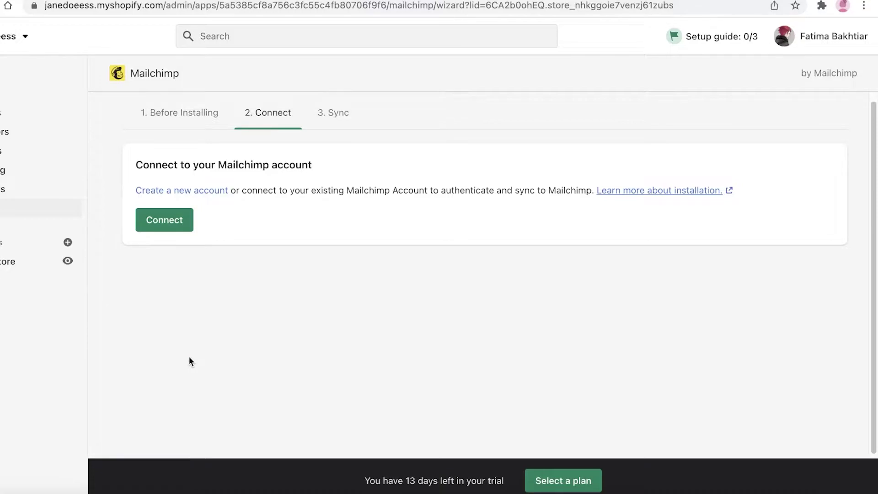
pyautogui.click(165, 221)
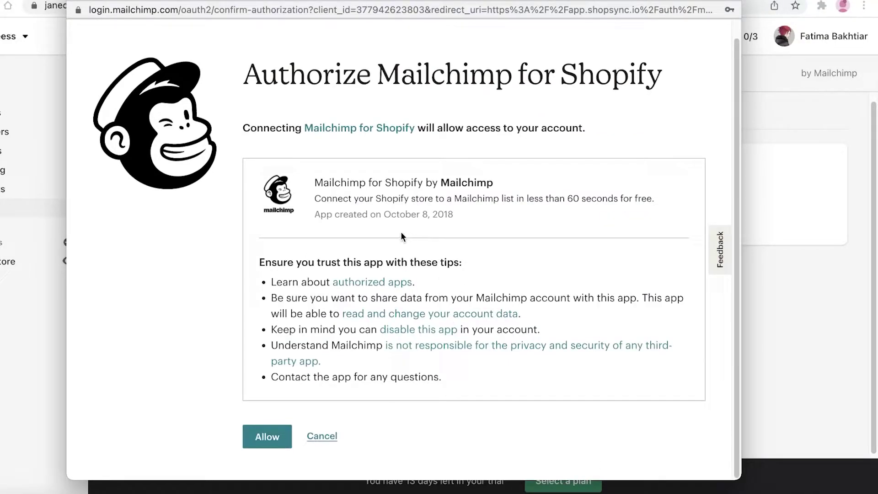
pyautogui.click(287, 427)
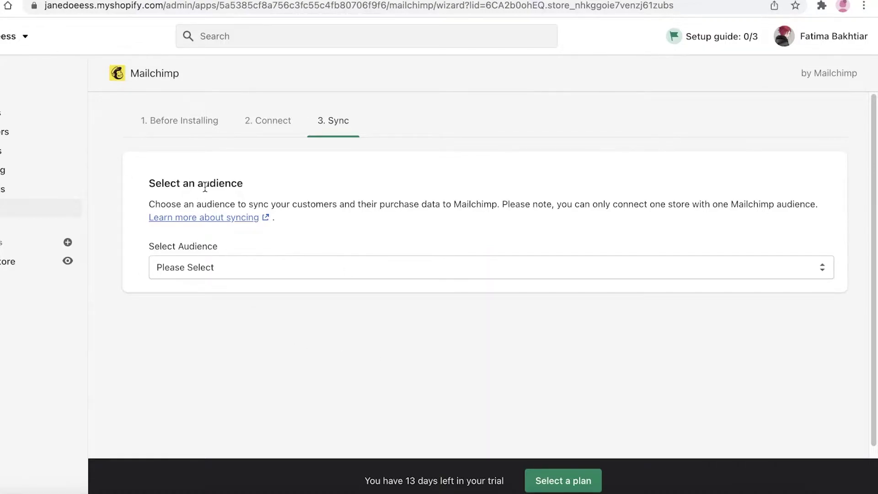
# Select Jane Doe Inc as the audience for the store sync
pyautogui.click(280, 276)
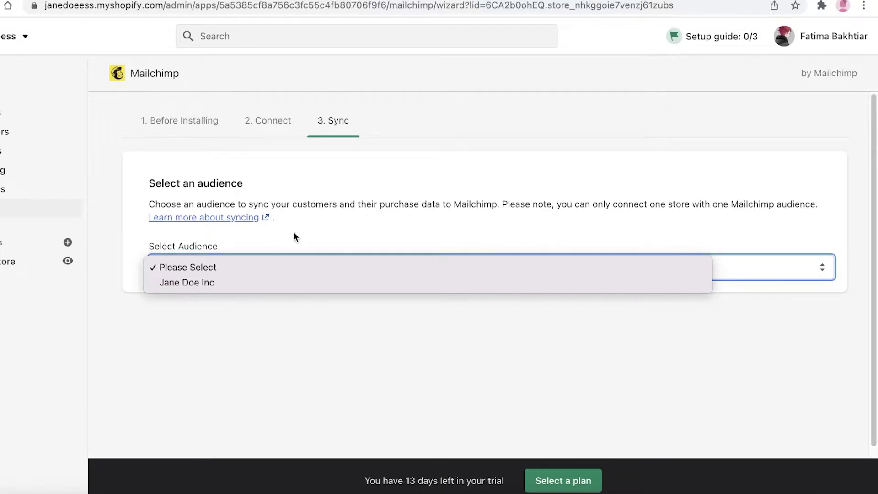
pyautogui.click(262, 282)
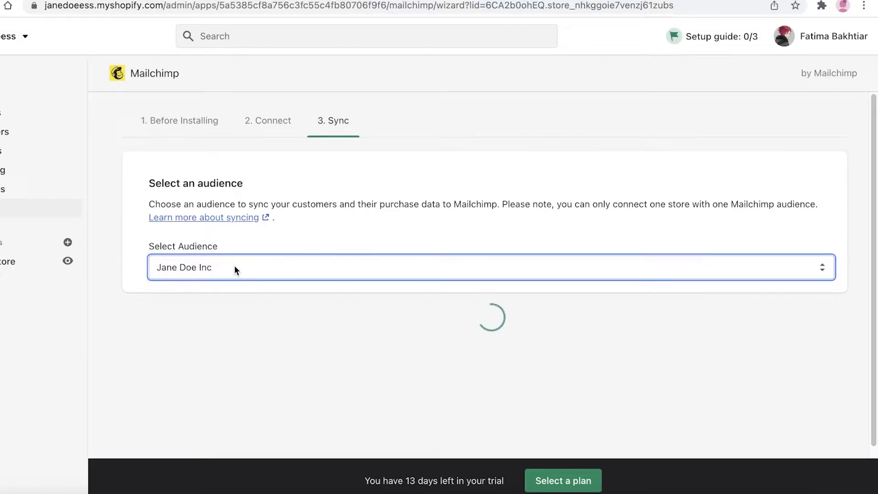
pyautogui.scroll(-3, 236, 273)
# Map the vip customer tag for syncing and check the Double Opt-In settings
pyautogui.click(159, 225)
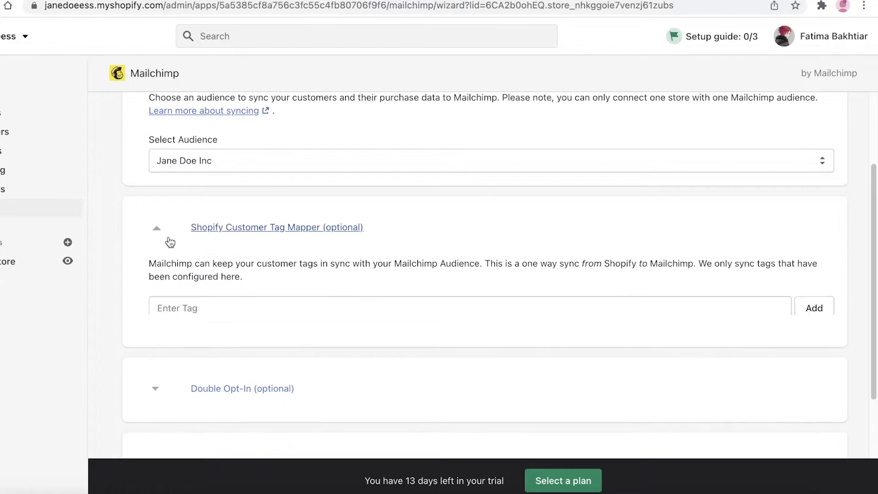
pyautogui.scroll(-1, 209, 329)
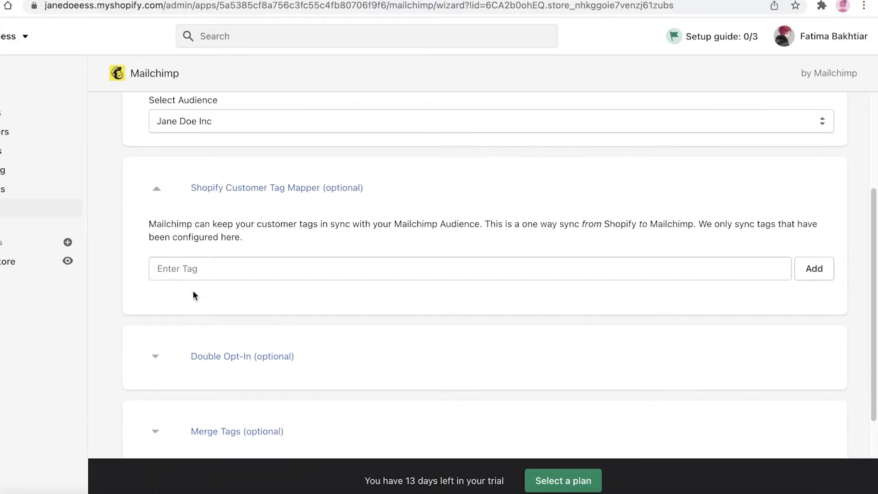
pyautogui.click(198, 270)
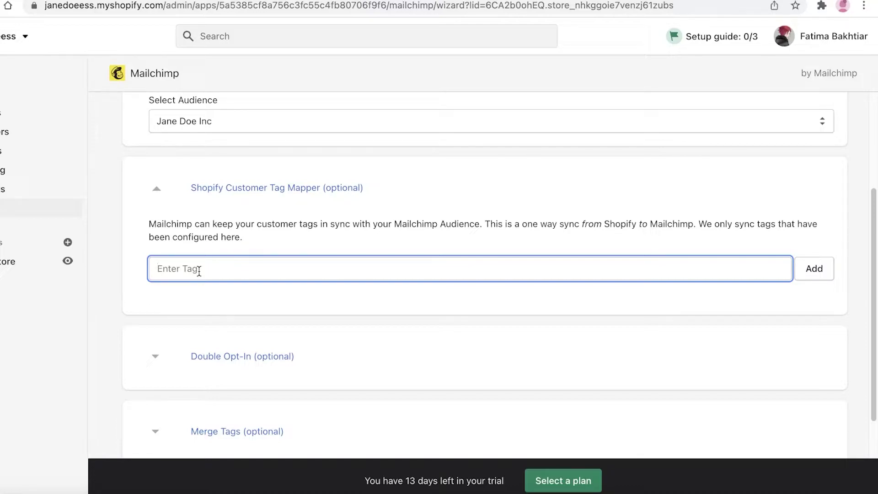
pyautogui.write('vip')
pyautogui.click(813, 268)
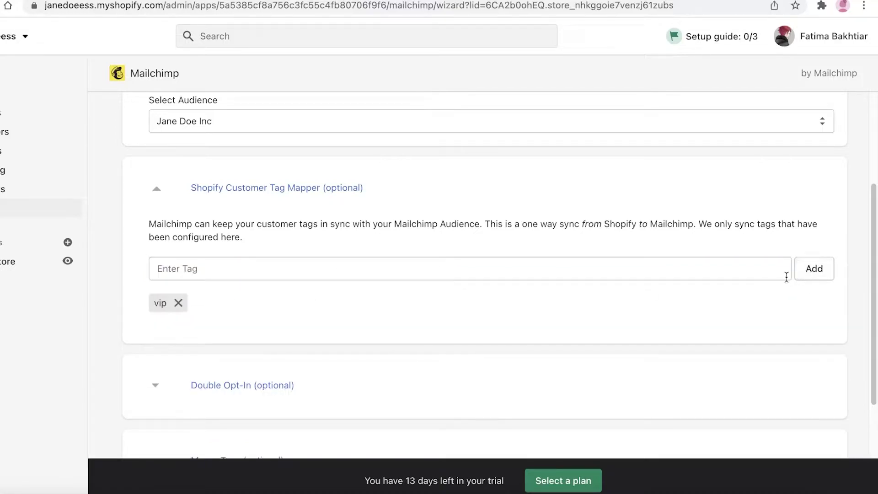
pyautogui.click(439, 260)
pyautogui.click(432, 245)
pyautogui.scroll(-2, 401, 301)
pyautogui.click(196, 303)
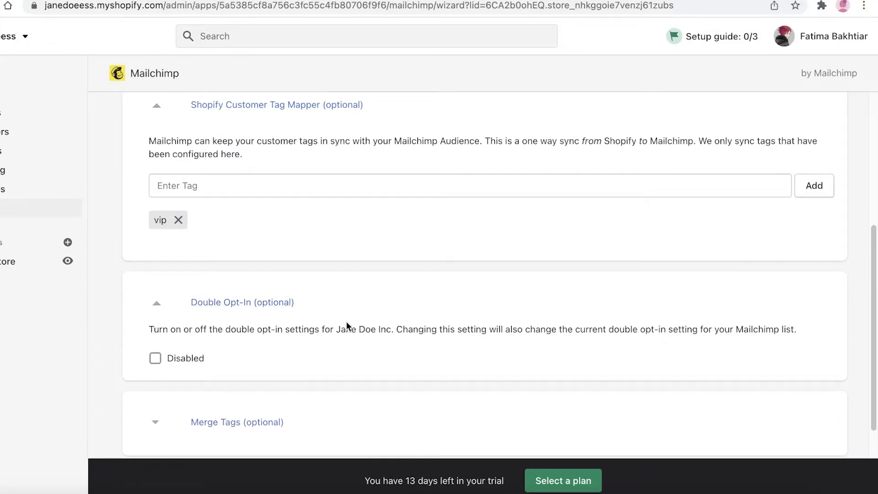
pyautogui.scroll(-1, 344, 355)
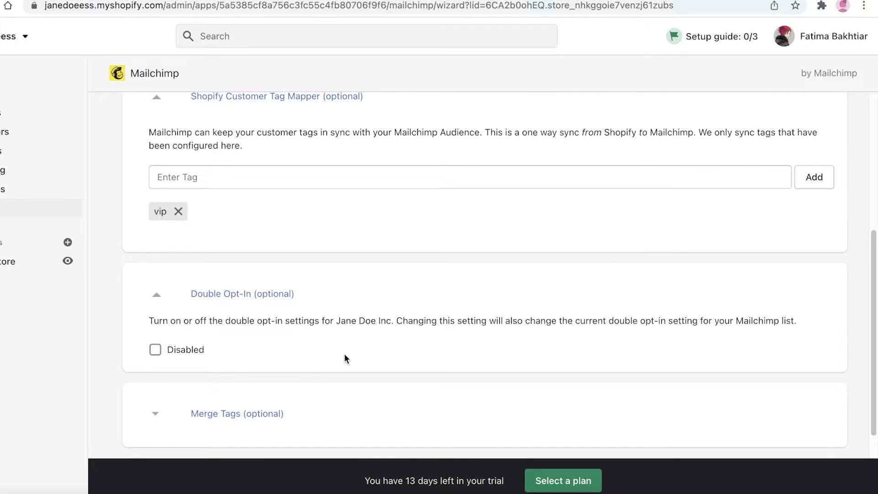
# Review the default Merge Tags field mappings, keeping them unchanged
pyautogui.click(156, 292)
pyautogui.click(188, 376)
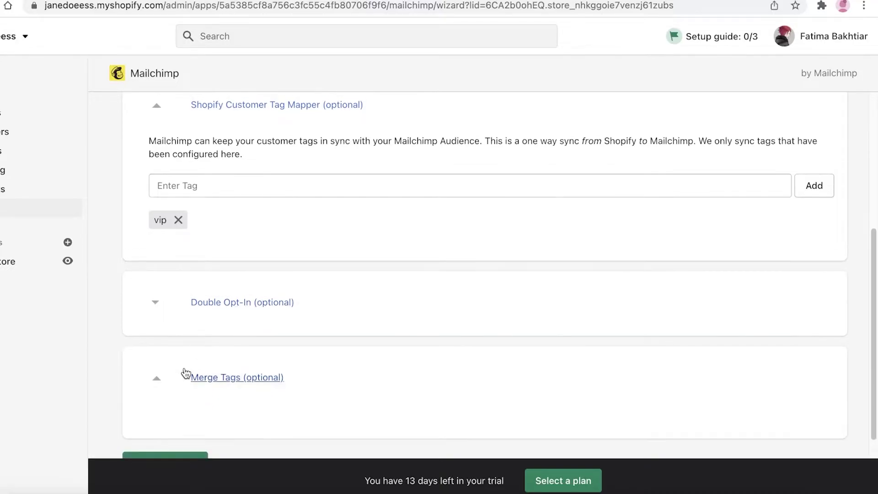
pyautogui.scroll(-6, 186, 373)
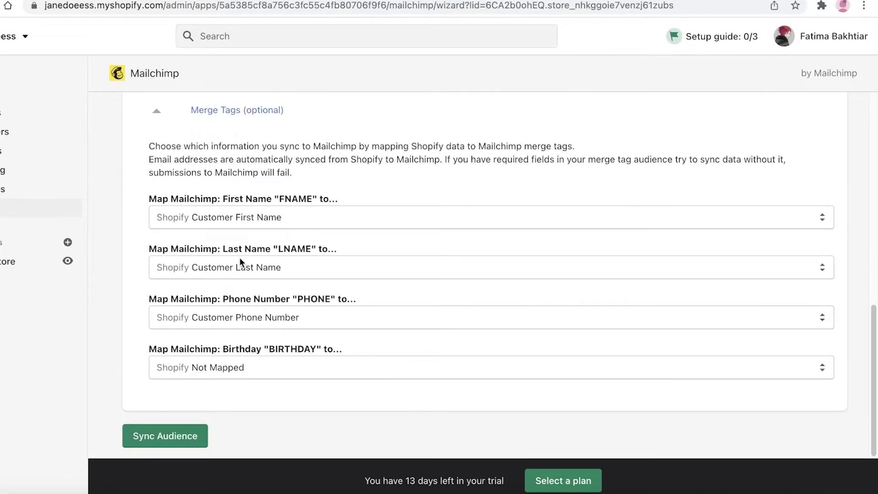
pyautogui.scroll(3, 341, 257)
pyautogui.scroll(-3, 341, 262)
pyautogui.scroll(1, 140, 215)
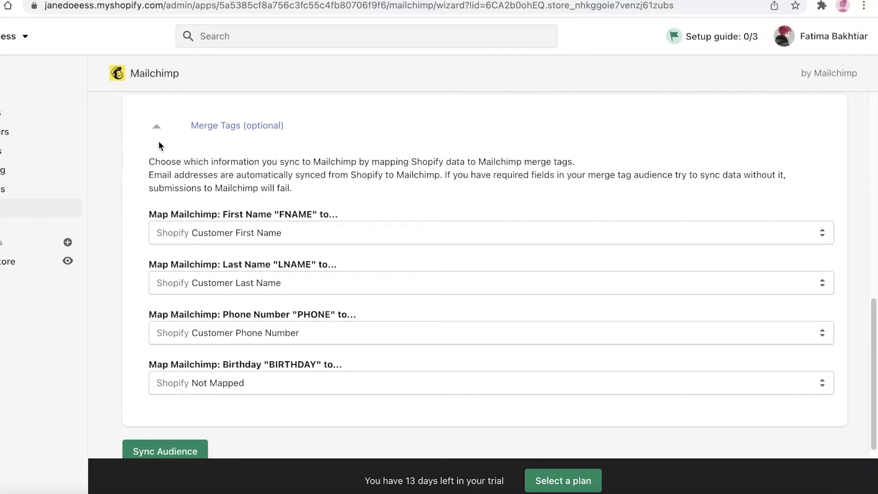
pyautogui.click(158, 124)
# Start syncing the Shopify store to the Jane Doe Inc audience
pyautogui.scroll(1, 233, 239)
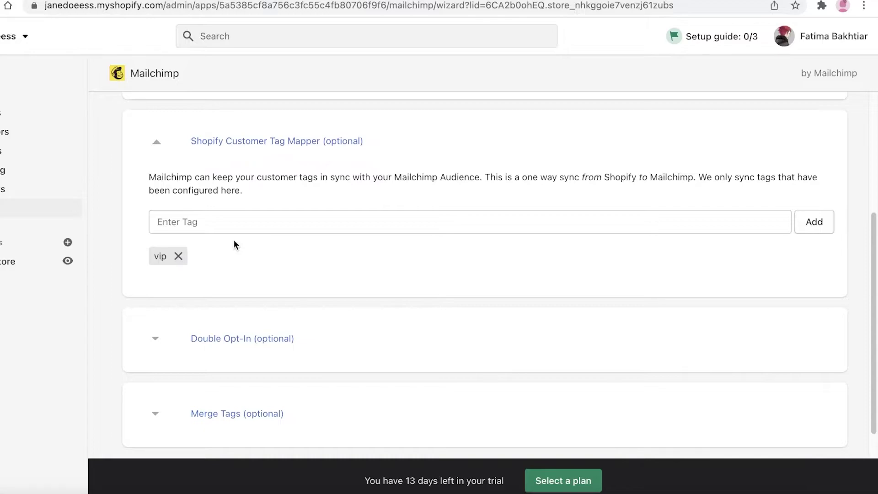
pyautogui.scroll(3, 234, 241)
pyautogui.scroll(-2, 235, 241)
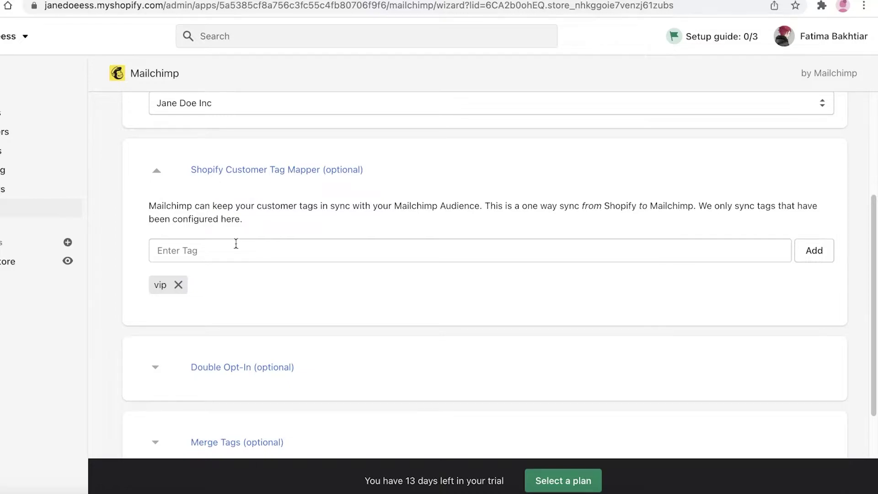
pyautogui.scroll(-2, 235, 242)
pyautogui.click(193, 439)
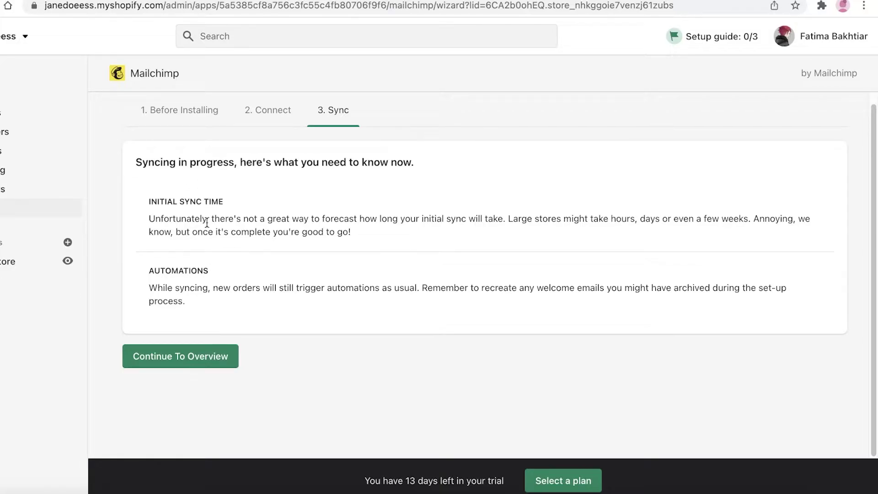
# Finish the wizard to see Sync Successful with 0 products, customers and orders
pyautogui.click(203, 363)
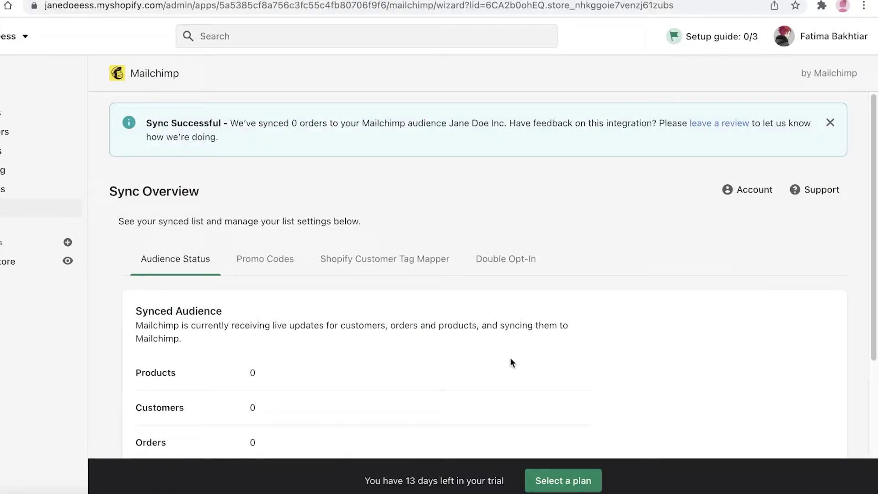
pyautogui.scroll(-3, 512, 365)
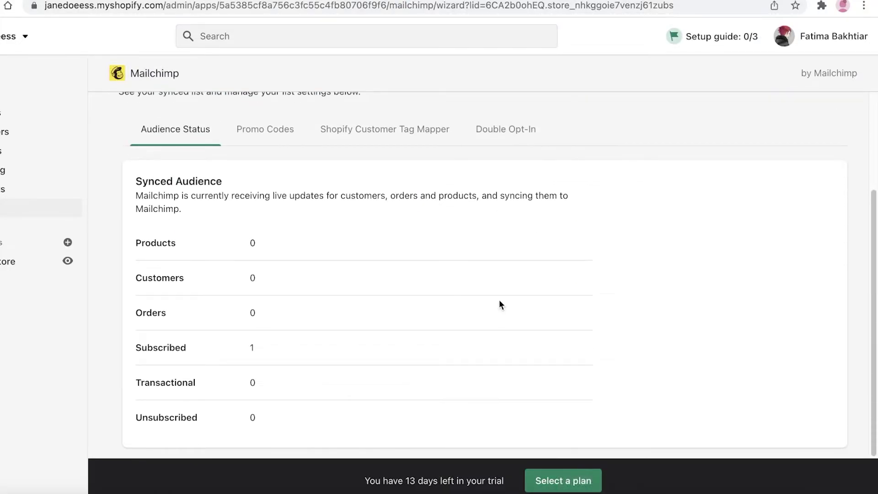
pyautogui.scroll(-1, 248, 333)
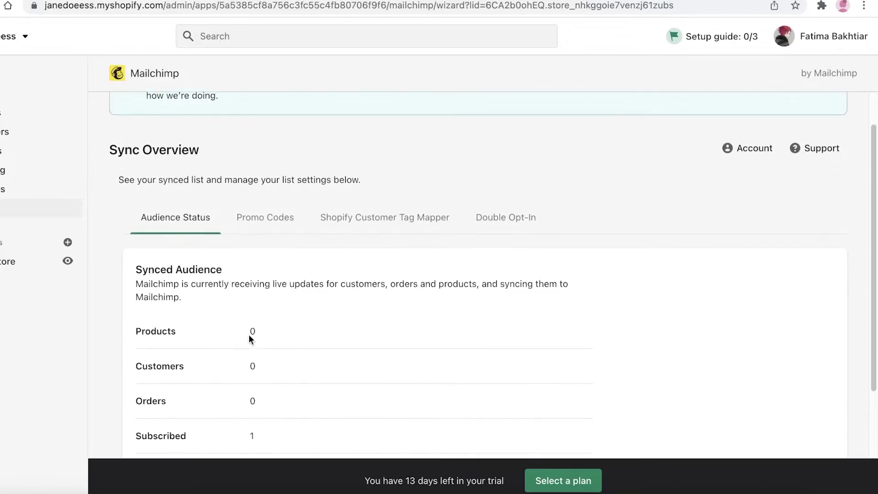
pyautogui.scroll(-2, 193, 241)
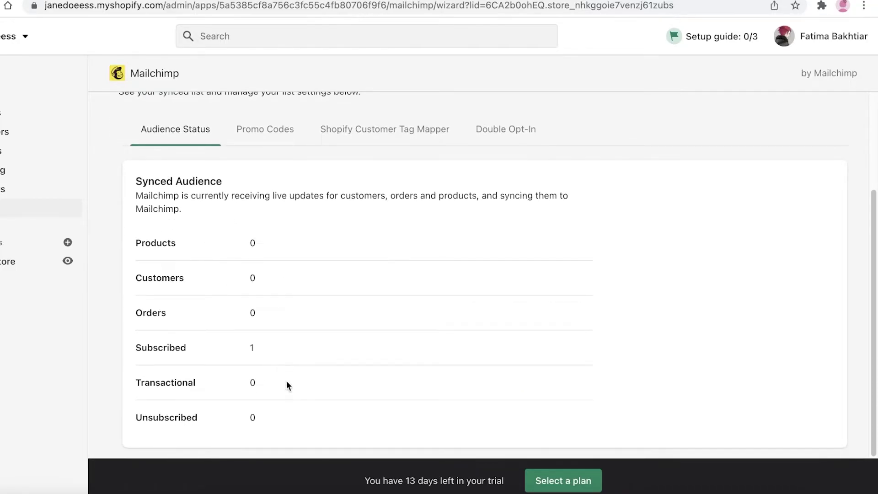
pyautogui.scroll(3, 273, 343)
pyautogui.click(270, 259)
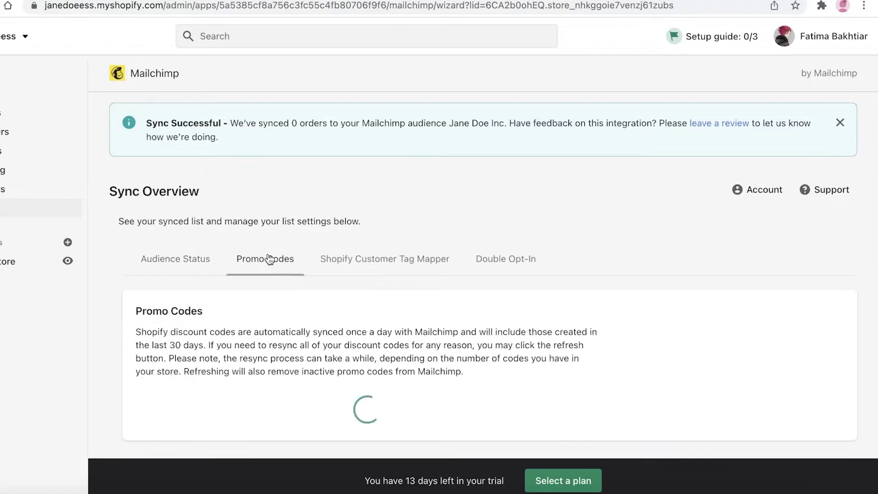
pyautogui.scroll(-1, 363, 247)
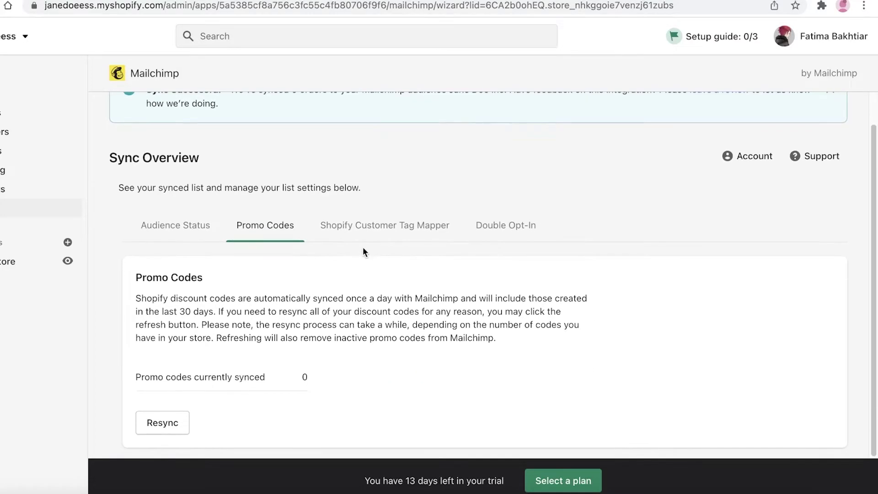
pyautogui.click(380, 229)
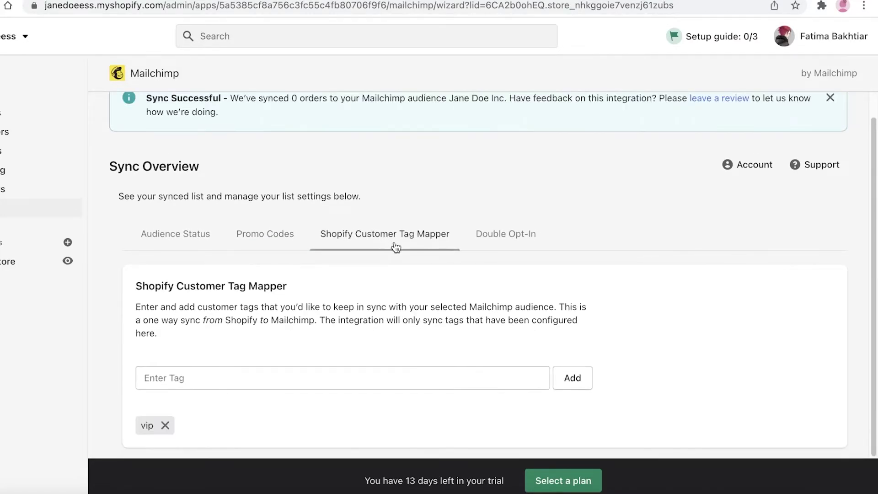
pyautogui.click(495, 253)
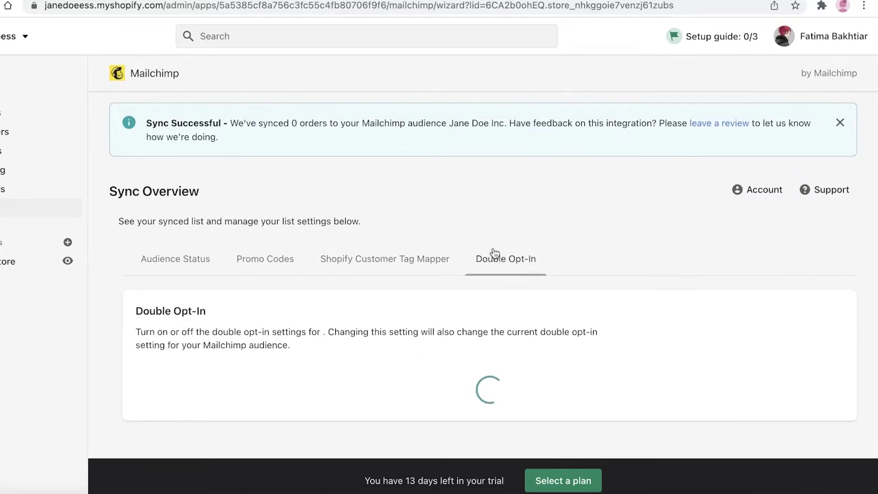
pyautogui.click(156, 257)
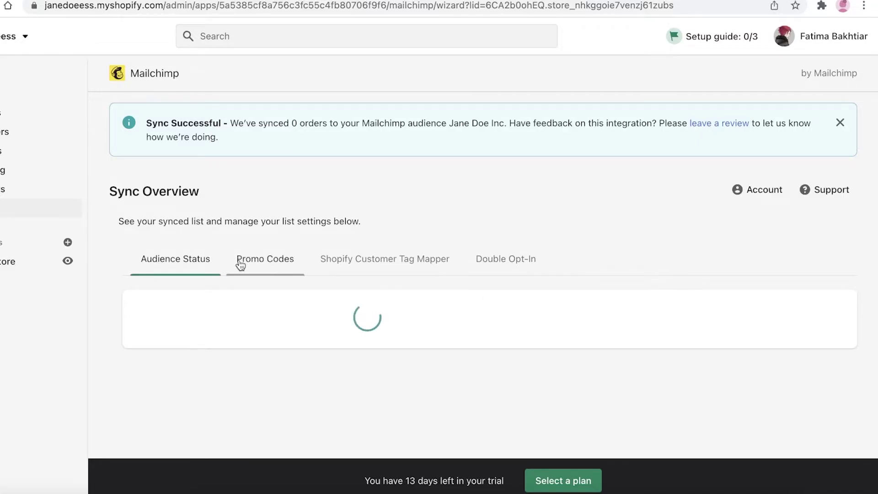
pyautogui.scroll(-3, 274, 268)
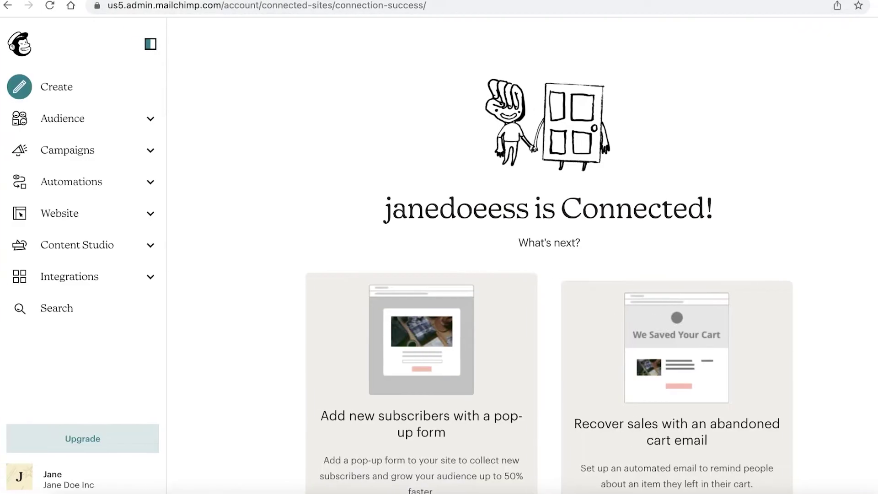
# View the Mailchimp Audience section, then return to the Shopify Mailchimp app's sync counts
pyautogui.click(112, 121)
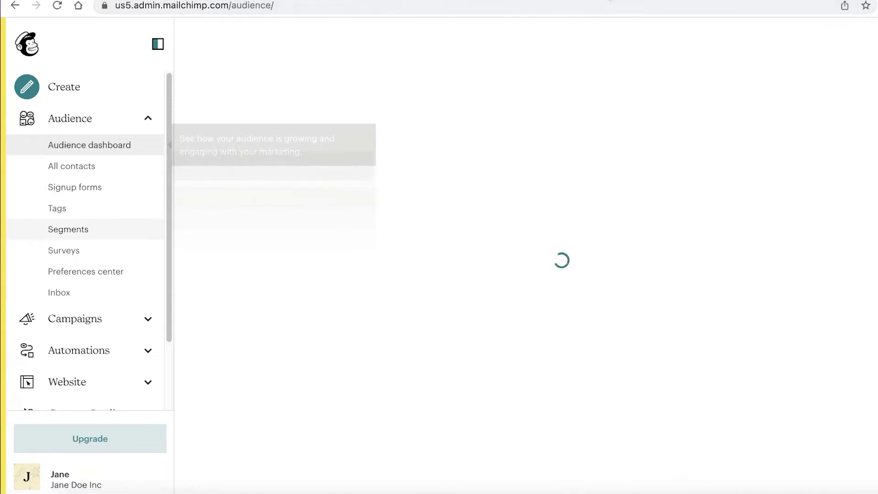
pyautogui.click(533, 3)
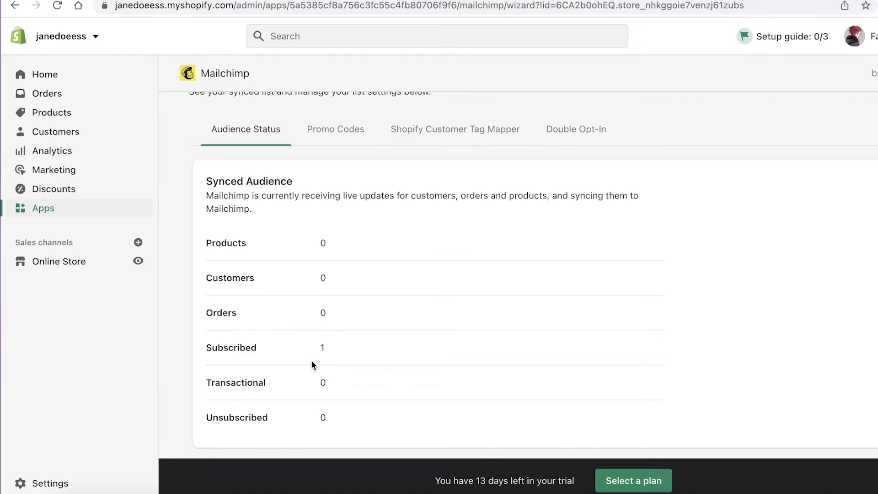
# Go from Shopify Apps to the admin home page and scroll through its setup guide
pyautogui.click(294, 1)
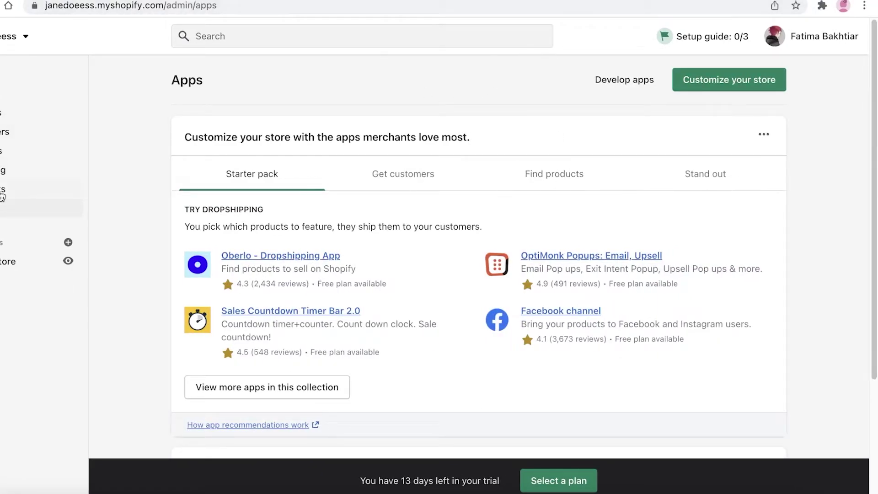
pyautogui.click(4, 74)
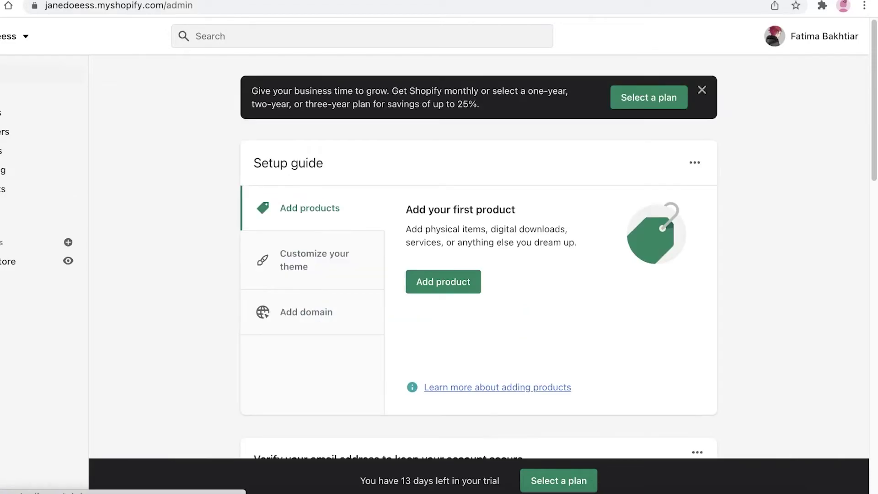
pyautogui.scroll(-10, 466, 183)
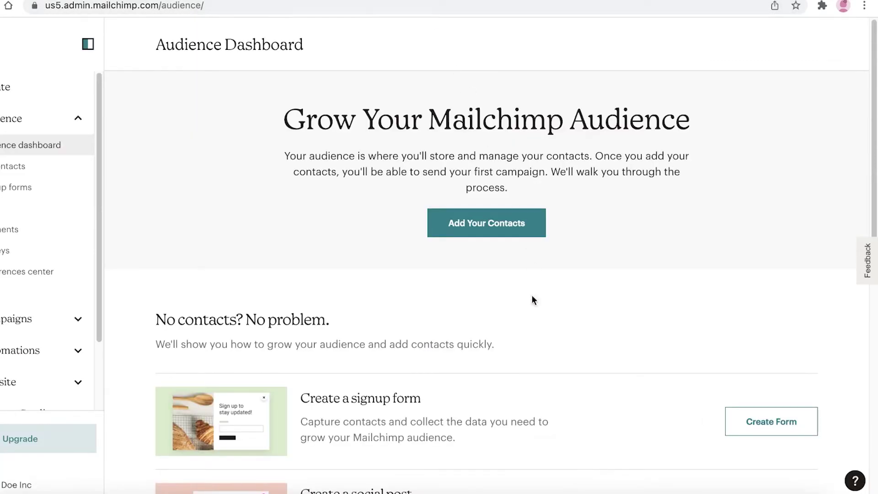
# Scroll down the empty Mailchimp Audience Dashboard
pyautogui.scroll(-1, 341, 219)
pyautogui.scroll(-10, 341, 218)
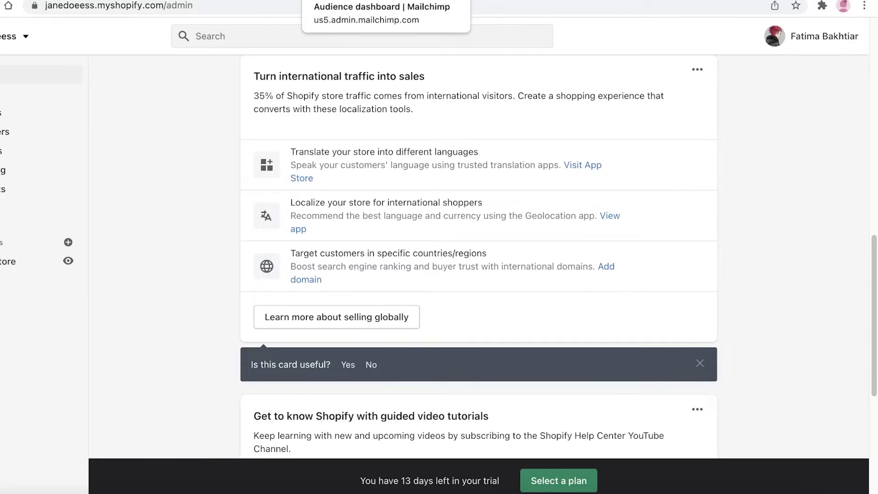
# Switch repeatedly between the Mailchimp Audience Dashboard and the Shopify Mailchimp app tabs
pyautogui.click(348, 0)
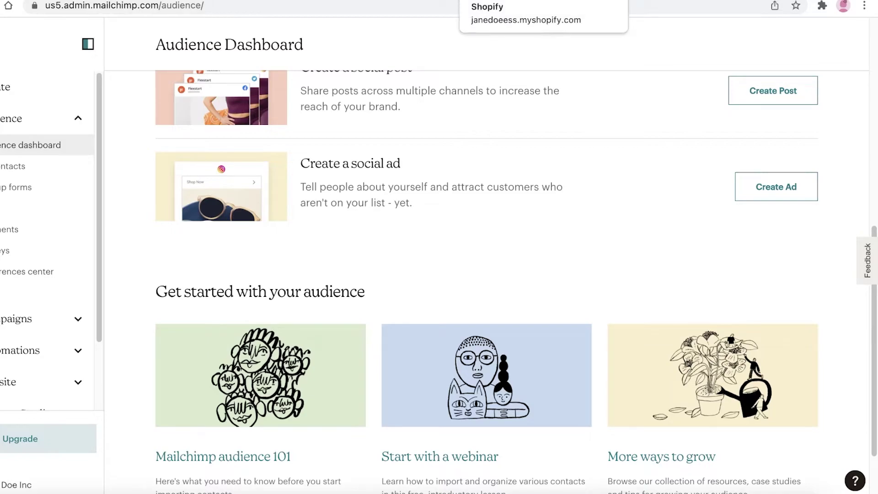
pyautogui.click(503, 0)
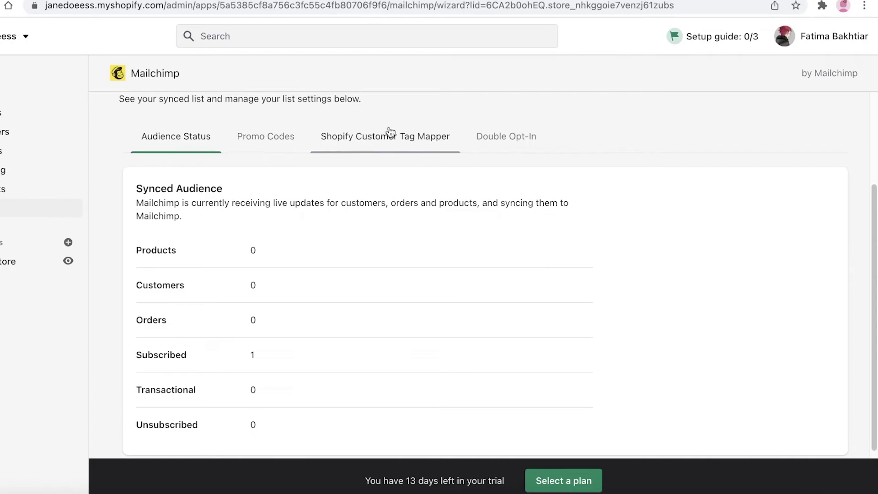
pyautogui.click(382, 2)
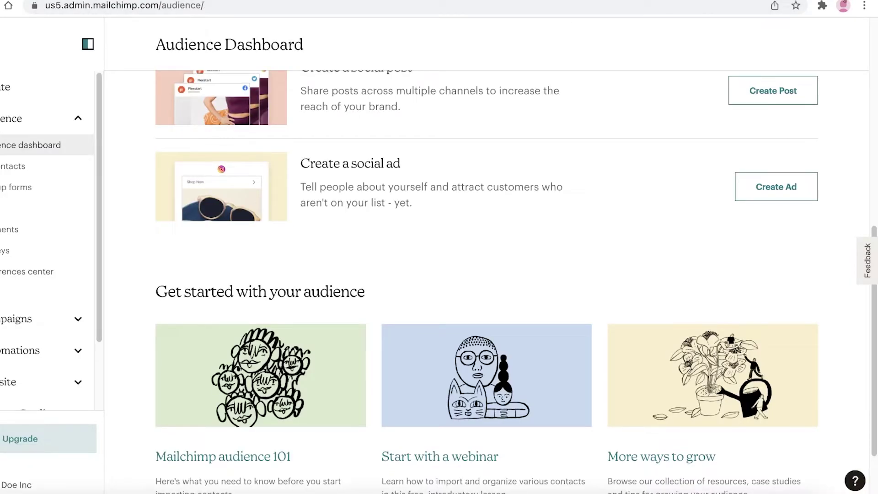
pyautogui.click(503, 0)
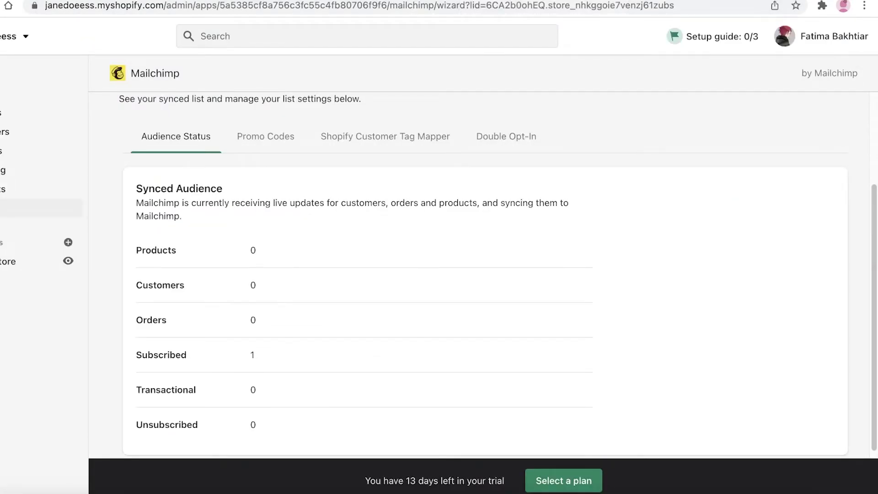
pyautogui.scroll(-1, 580, 178)
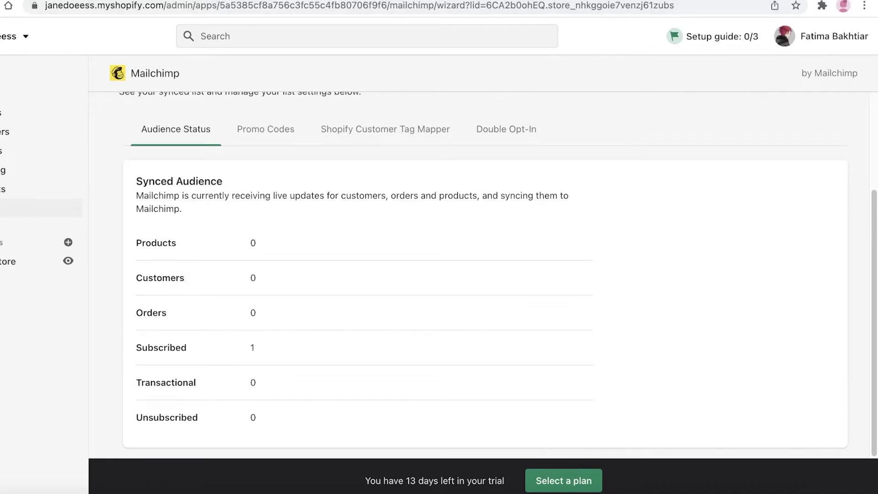
pyautogui.click(517, 0)
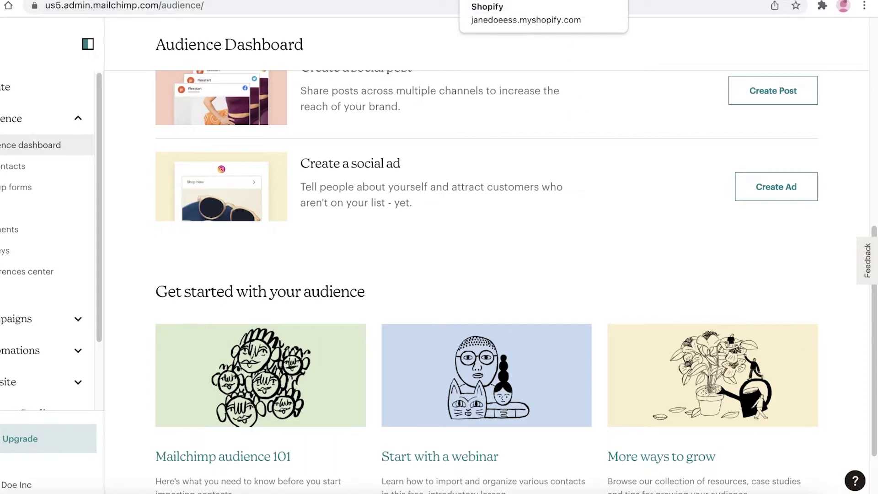
pyautogui.click(526, 0)
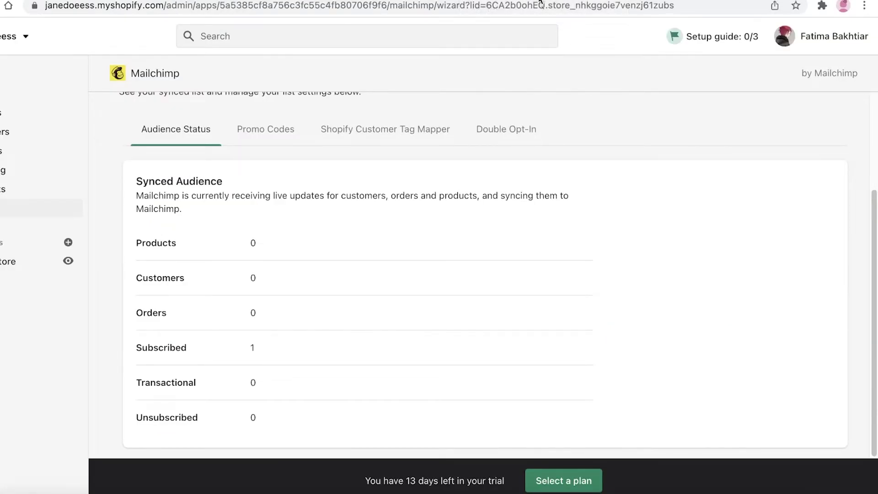
pyautogui.click(494, 2)
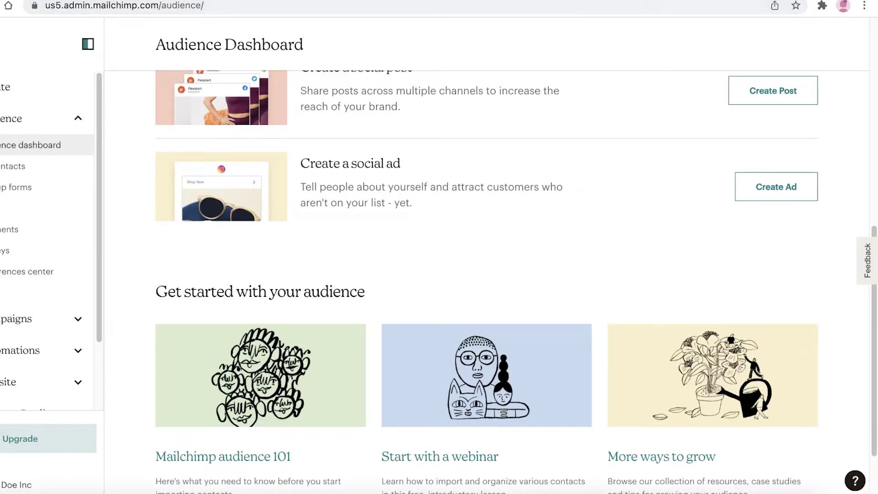
pyautogui.click(525, 0)
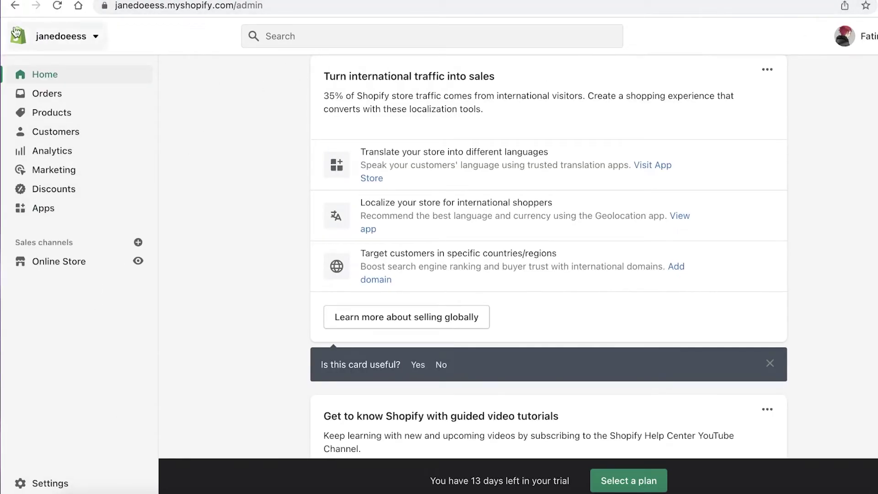
# Open the Shopify store selector, then bring up the Mailchimp Audience Dashboard and scroll to its top
pyautogui.click(23, 37)
pyautogui.click(237, 0)
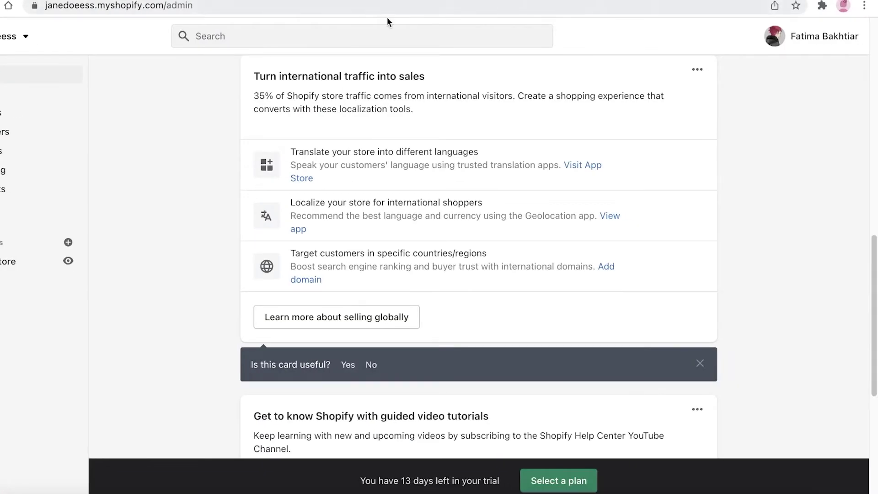
pyautogui.scroll(10, 387, 21)
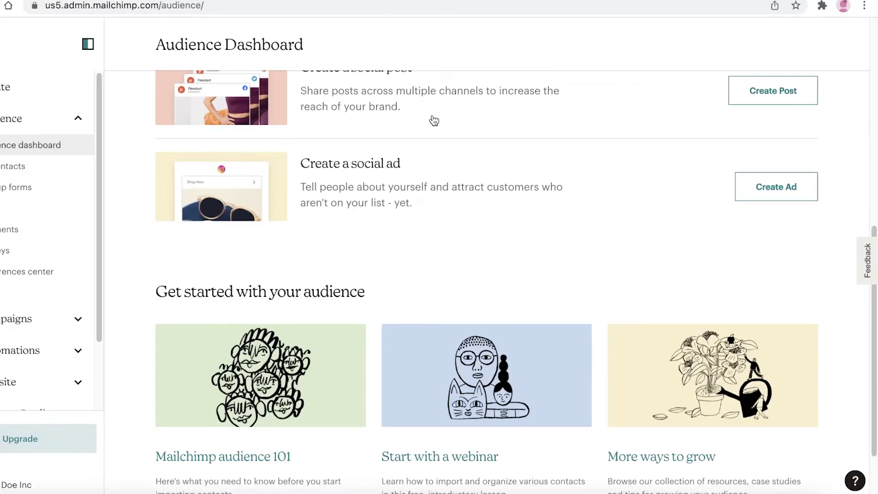
pyautogui.scroll(4, 433, 122)
# Review the store's Analytics dashboard and Online Store section in the Shopify admin
pyautogui.click(31, 42)
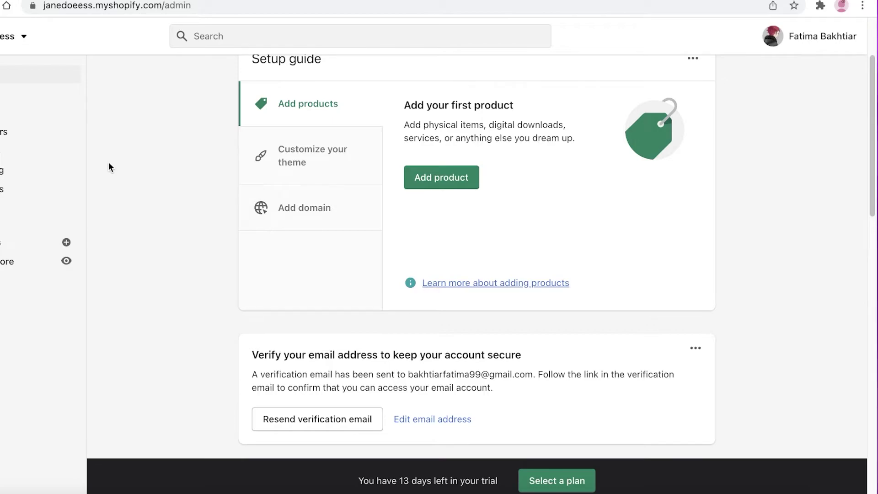
pyautogui.click(61, 154)
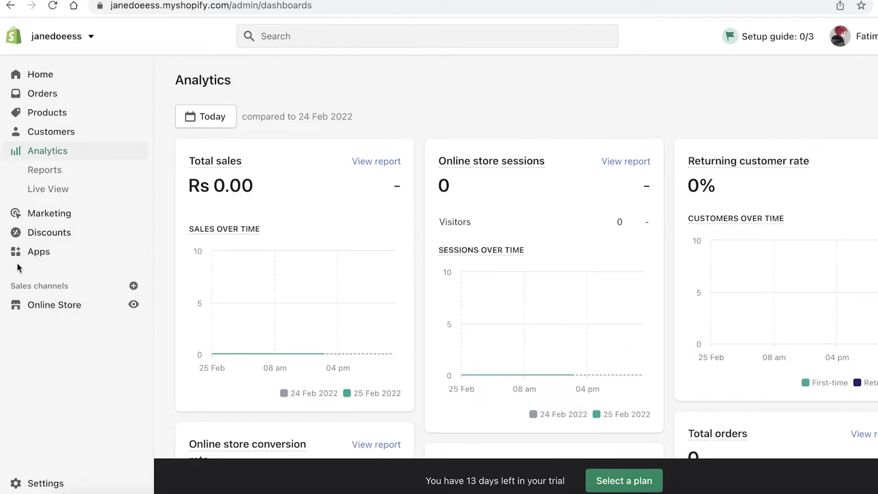
pyautogui.scroll(-3, 28, 261)
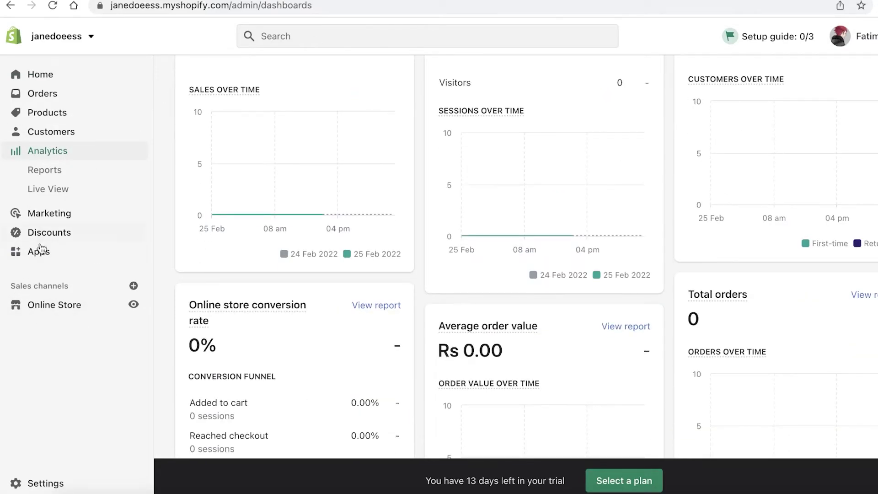
pyautogui.click(46, 310)
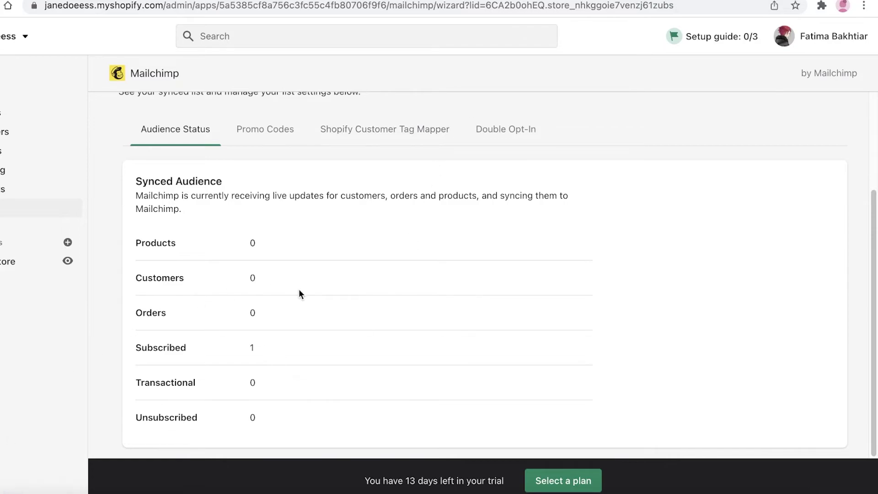
pyautogui.scroll(3, 300, 293)
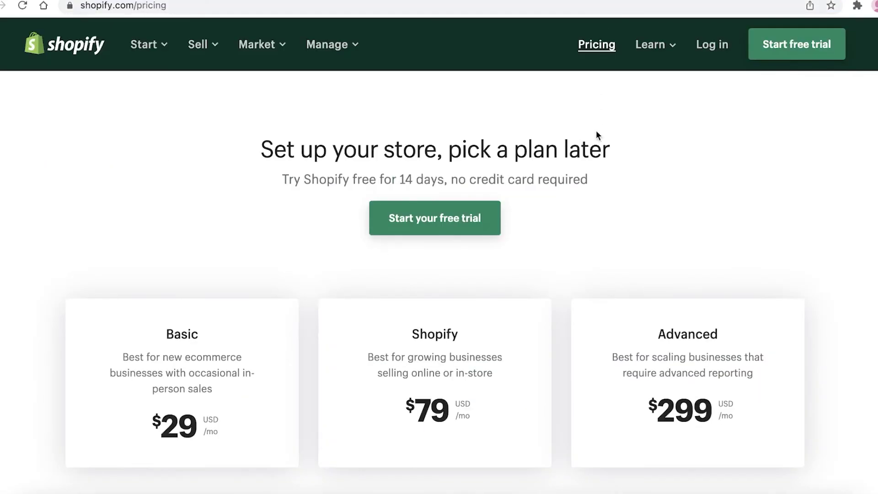
# Scroll through Shopify's Basic $29, Shopify $79 and Advanced $299 pricing plans
pyautogui.scroll(-2, 600, 155)
pyautogui.scroll(-3, 600, 159)
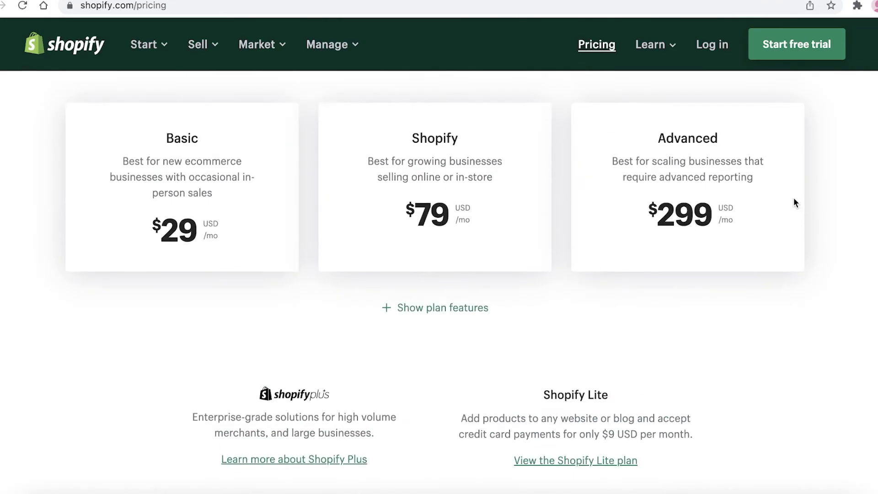
pyautogui.scroll(-8, 786, 204)
pyautogui.scroll(11, 412, 280)
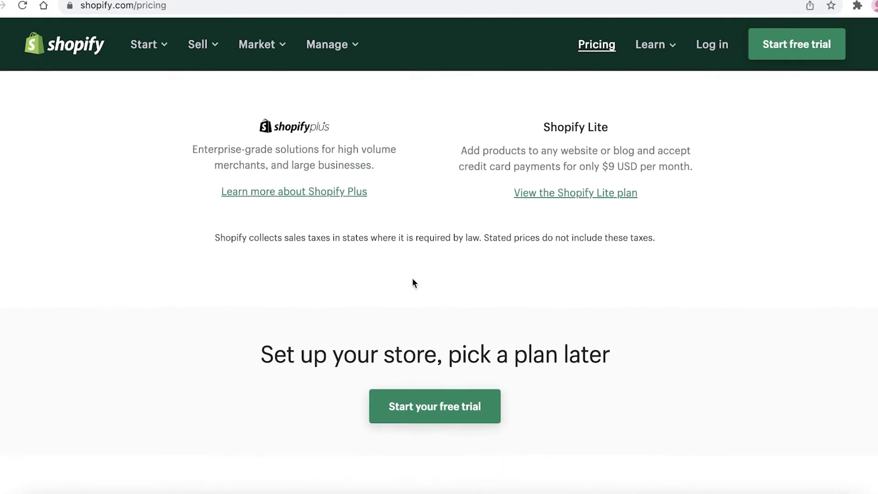
pyautogui.scroll(-2, 410, 298)
# Expand the full plan-feature comparison table, scroll through it, then switch to Mailchimp's pricing tab
pyautogui.click(441, 396)
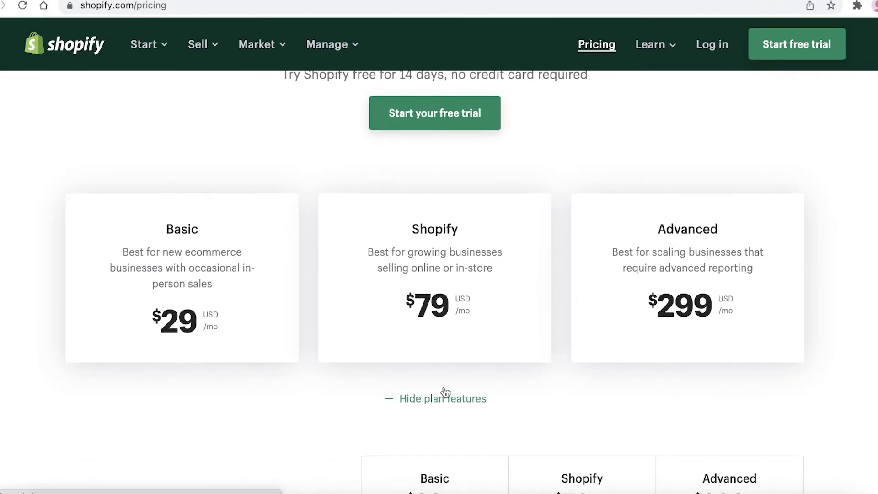
pyautogui.scroll(-8, 513, 333)
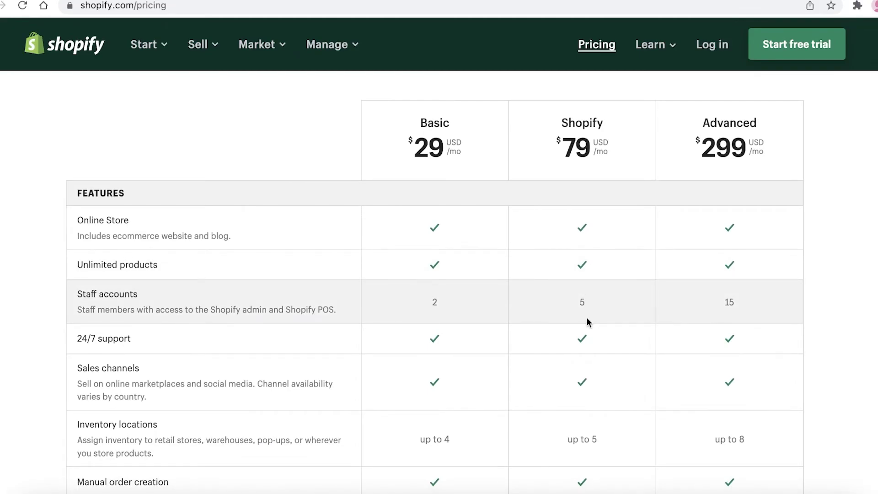
pyautogui.scroll(-10, 585, 319)
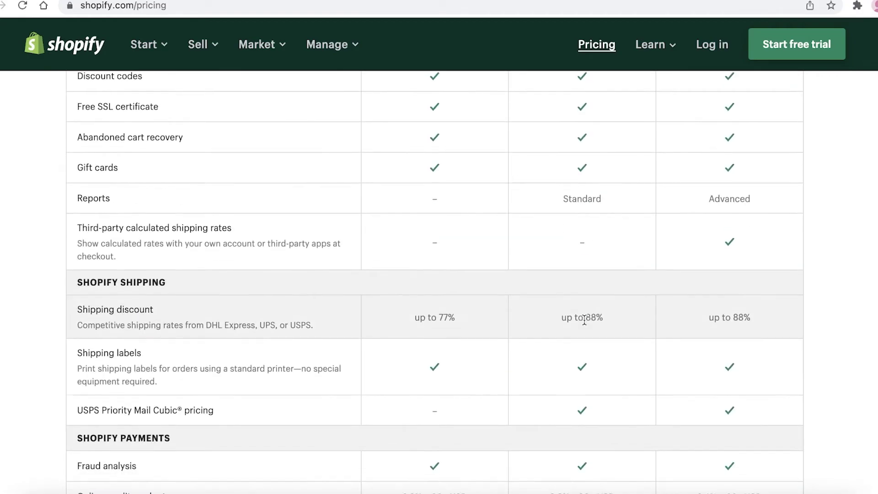
pyautogui.scroll(8, 492, 361)
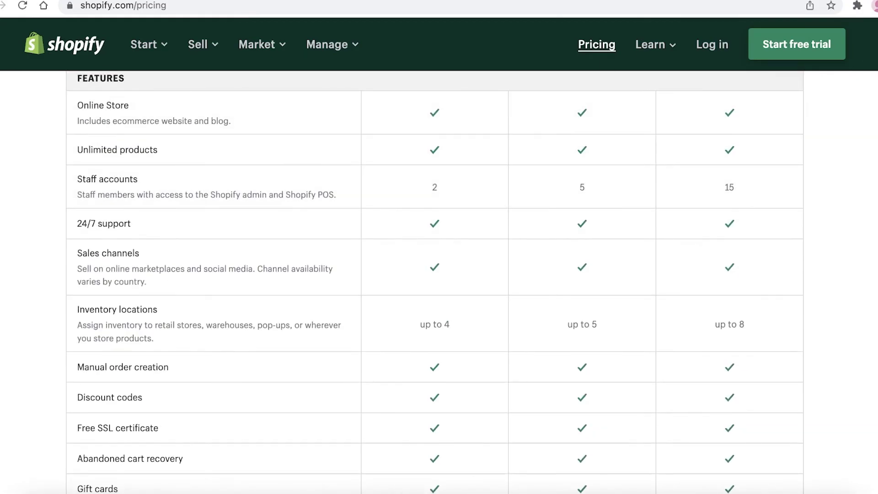
pyautogui.hotkey('ctrl', 'Tab')
# Review Mailchimp's Premium $299, Standard $17, Essentials $11 and Free $0 plans, then return to account Home
pyautogui.scroll(2, 678, 210)
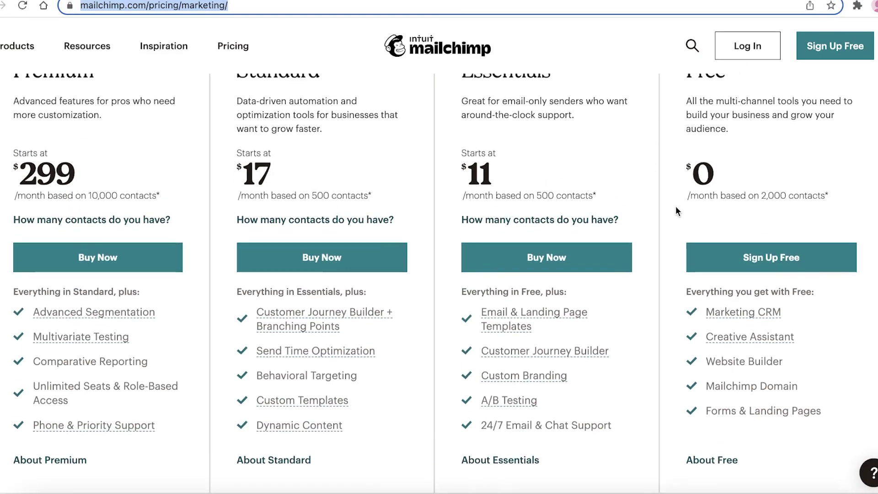
pyautogui.click(692, 214)
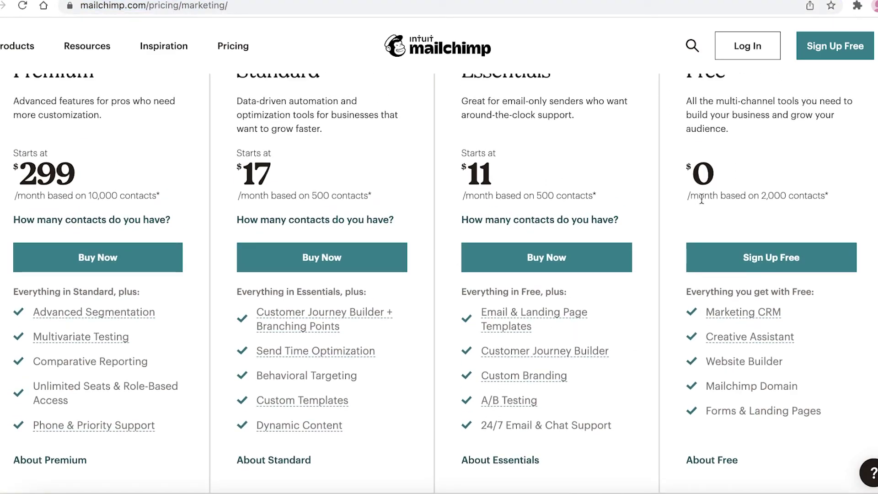
pyautogui.scroll(2, 594, 248)
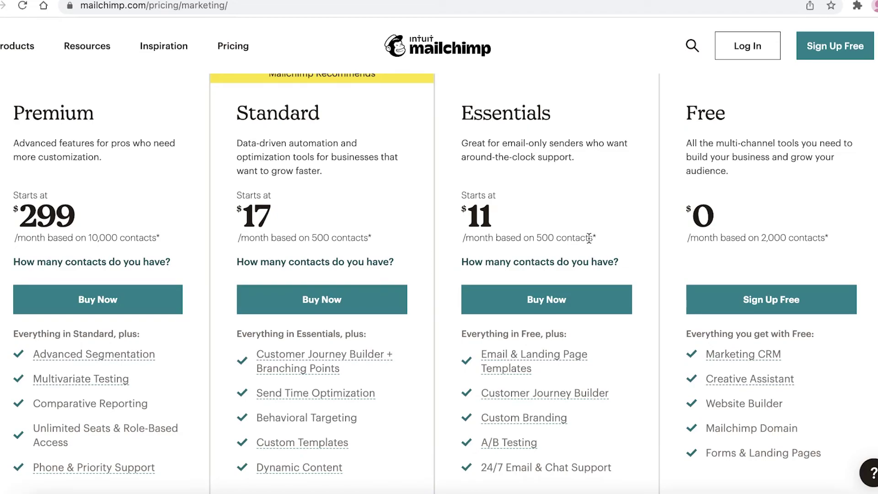
pyautogui.scroll(1, 346, 173)
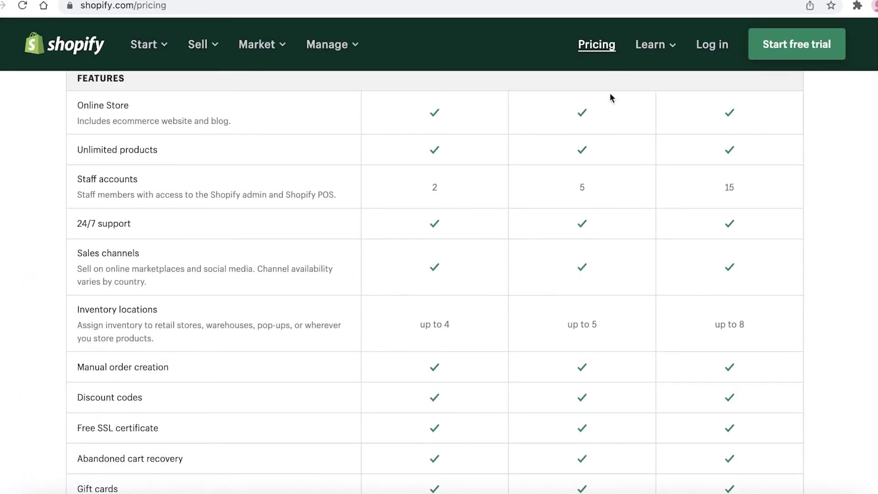
pyautogui.scroll(8, 212, 267)
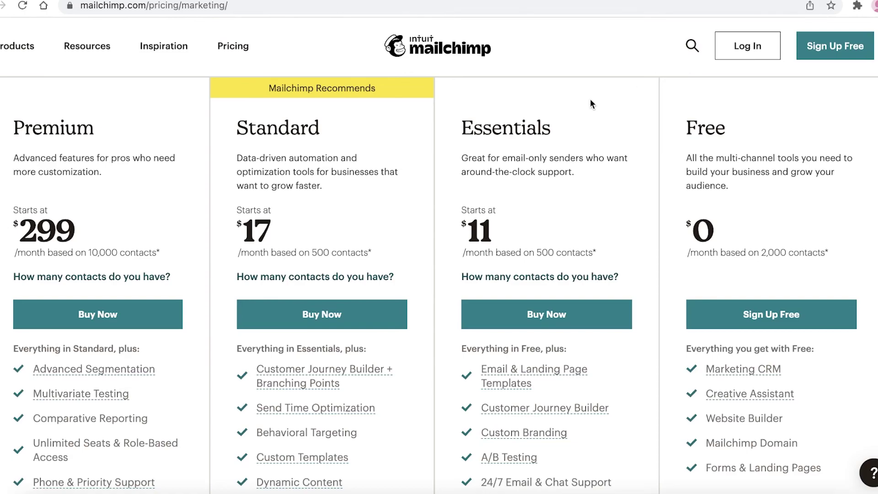
pyautogui.click(648, 1)
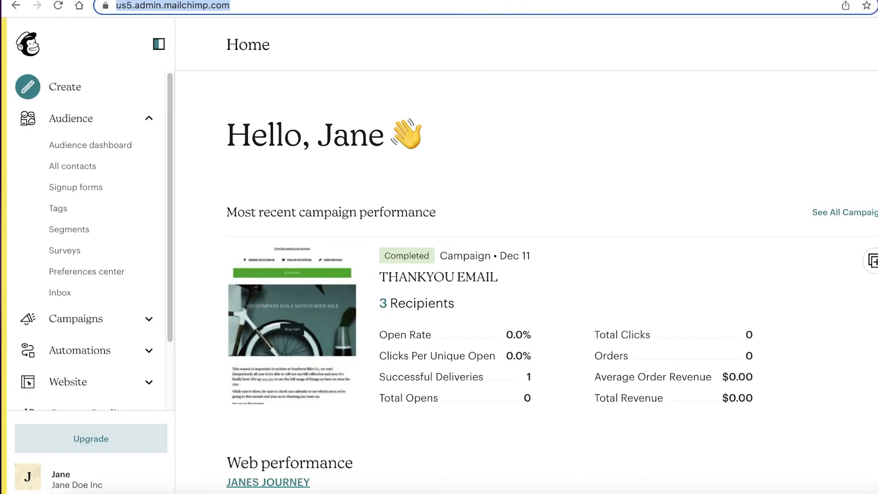
pyautogui.click(323, 171)
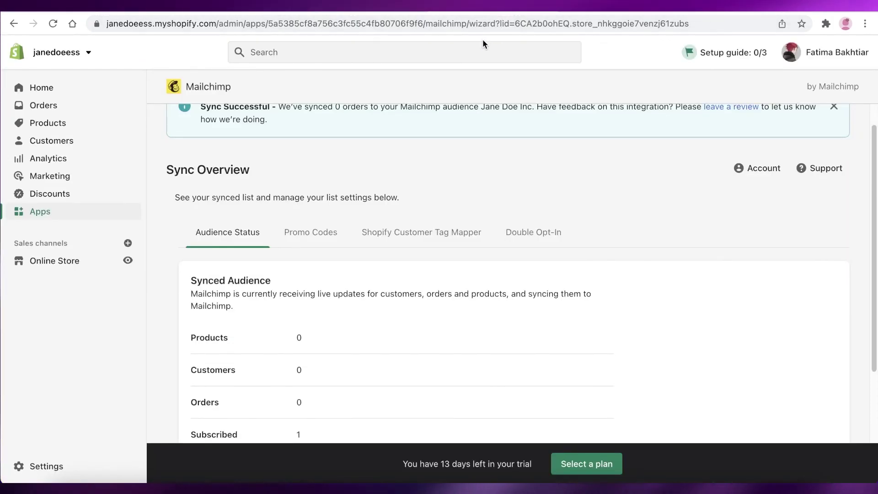
pyautogui.click(381, 10)
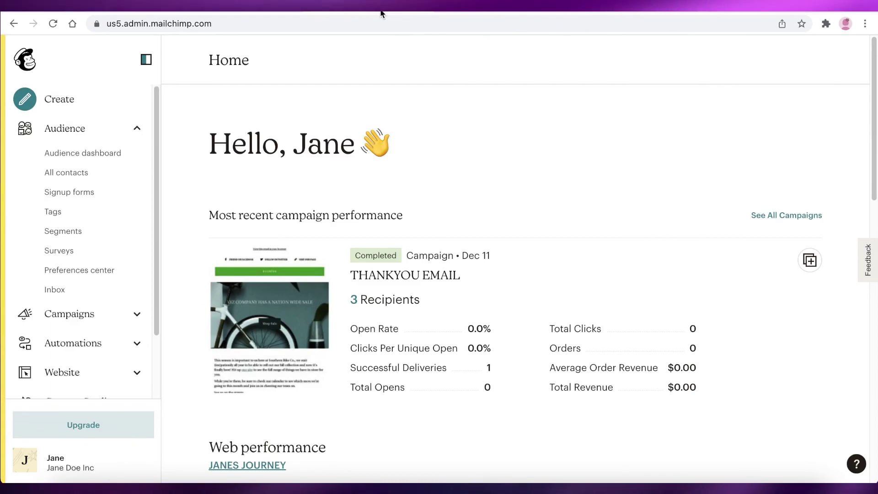